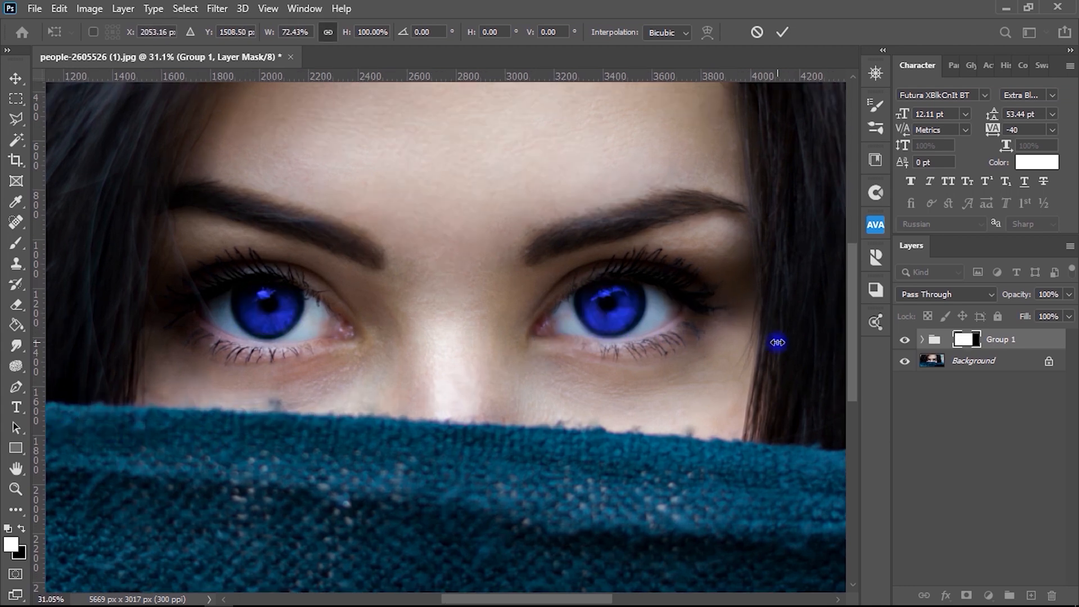
pyautogui.moveTo(776, 339)
pyautogui.mouseDown()
pyautogui.moveTo(417, 385)
pyautogui.moveTo(113, 386)
pyautogui.mouseUp()
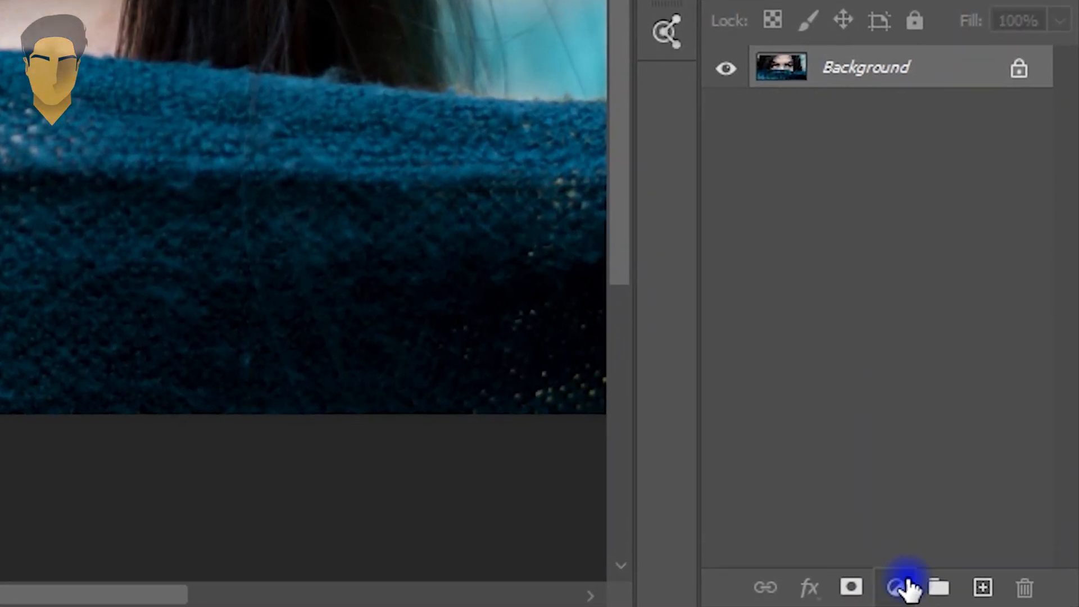
# Step: Add a Channel Mixer adjustment layer above the Background photo
pyautogui.click(944, 592)
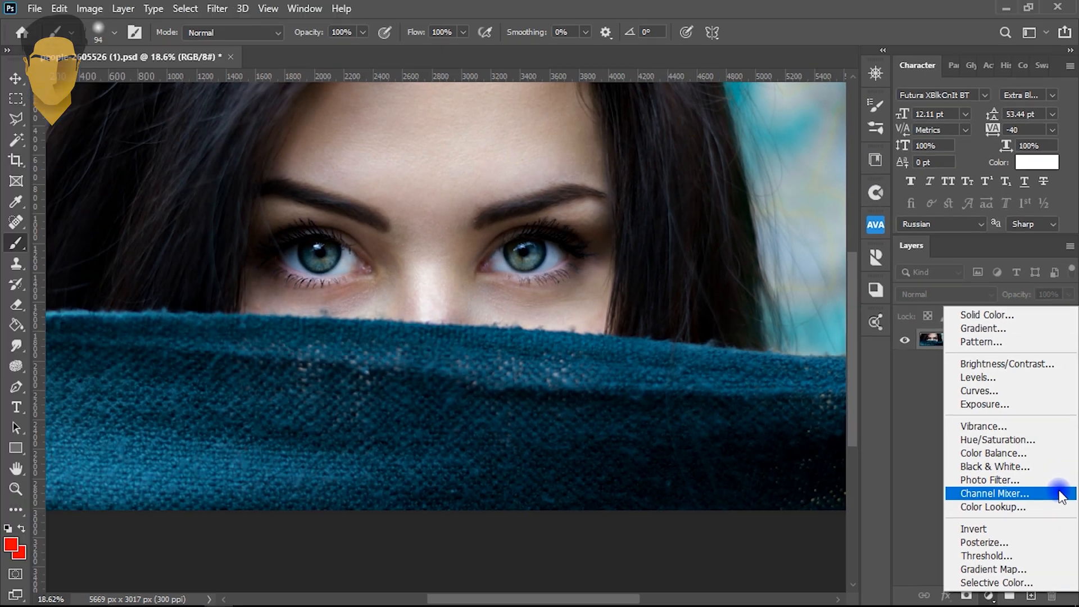
pyautogui.click(1039, 406)
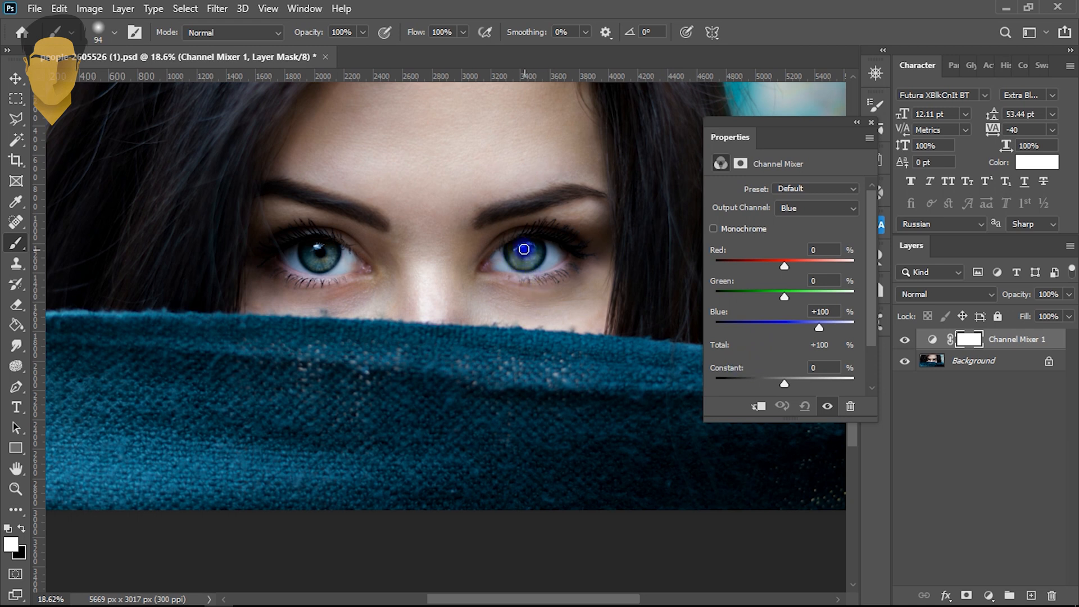
# Step: Paint over both irises with a black brush in Quick Mask mode
pyautogui.keyDown('alt'); pyautogui.scroll(5, 524, 249); pyautogui.keyUp('alt')
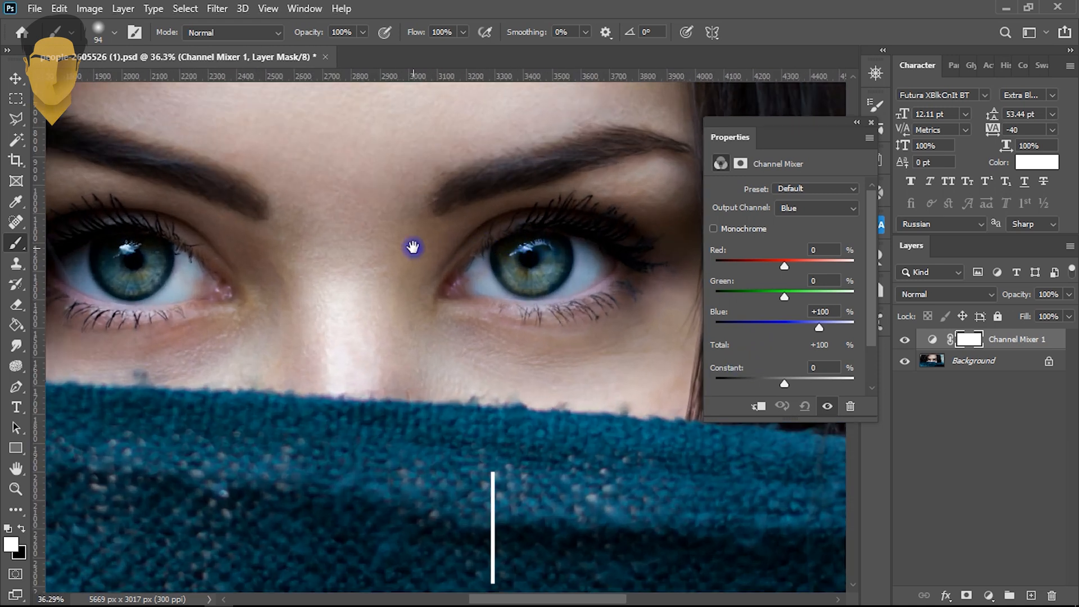
pyautogui.moveTo(412, 247); pyautogui.dragTo(457, 253)
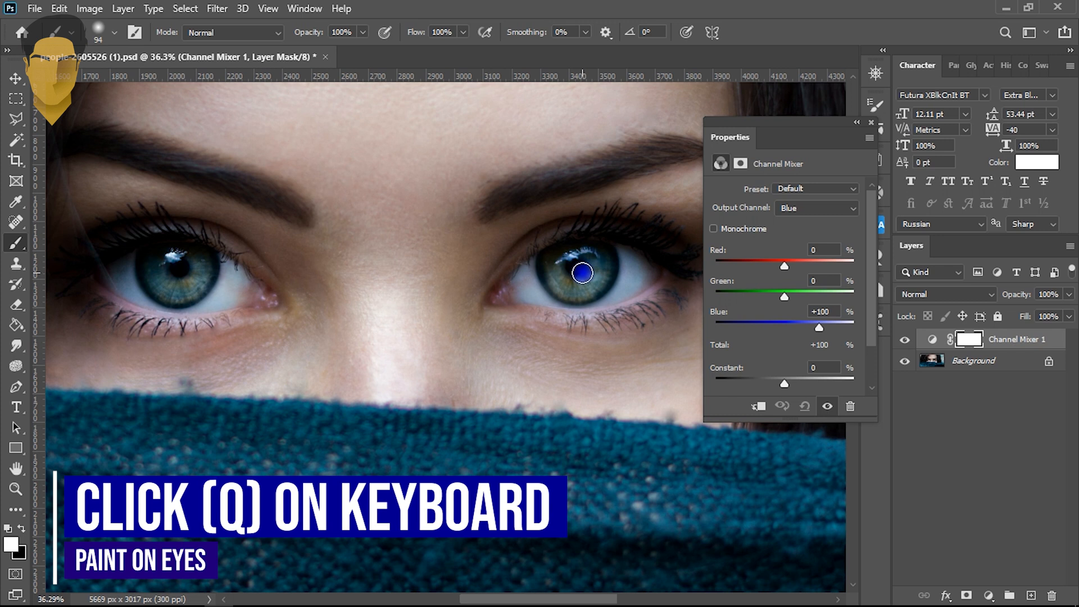
pyautogui.press('q')
pyautogui.press('x')
pyautogui.moveTo(579, 272)
pyautogui.mouseDown()
pyautogui.moveTo(598, 258)
pyautogui.moveTo(595, 285)
pyautogui.moveTo(602, 260)
pyautogui.moveTo(582, 290)
pyautogui.moveTo(552, 271)
pyautogui.moveTo(575, 256)
pyautogui.moveTo(565, 268)
pyautogui.moveTo(593, 271)
pyautogui.moveTo(573, 281)
pyautogui.moveTo(584, 290)
pyautogui.moveTo(571, 287)
pyautogui.moveTo(577, 261)
pyautogui.moveTo(582, 272)
pyautogui.moveTo(602, 266)
pyautogui.moveTo(592, 282)
pyautogui.moveTo(566, 271)
pyautogui.moveTo(591, 270)
pyautogui.mouseUp()
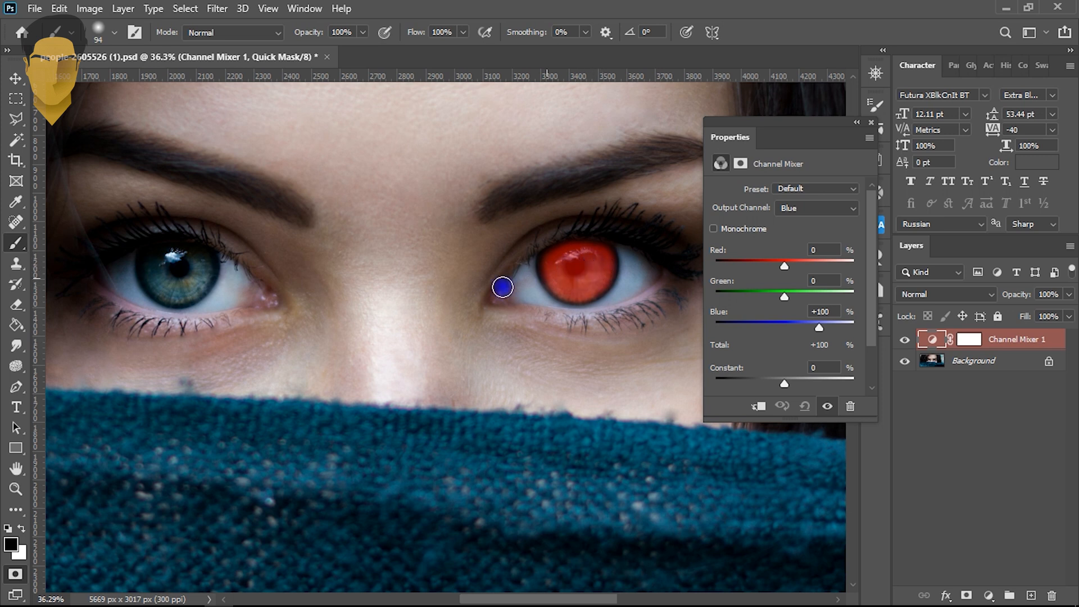
pyautogui.moveTo(277, 289); pyautogui.dragTo(356, 298)
pyautogui.moveTo(281, 286)
pyautogui.mouseDown()
pyautogui.moveTo(249, 309)
pyautogui.moveTo(235, 296)
pyautogui.moveTo(237, 272)
pyautogui.moveTo(260, 269)
pyautogui.moveTo(251, 272)
pyautogui.moveTo(276, 274)
pyautogui.moveTo(279, 286)
pyautogui.moveTo(261, 301)
pyautogui.moveTo(279, 285)
pyautogui.moveTo(260, 297)
pyautogui.moveTo(266, 283)
pyautogui.moveTo(278, 292)
pyautogui.moveTo(256, 304)
pyautogui.moveTo(283, 293)
pyautogui.moveTo(286, 274)
pyautogui.moveTo(245, 266)
pyautogui.mouseUp()
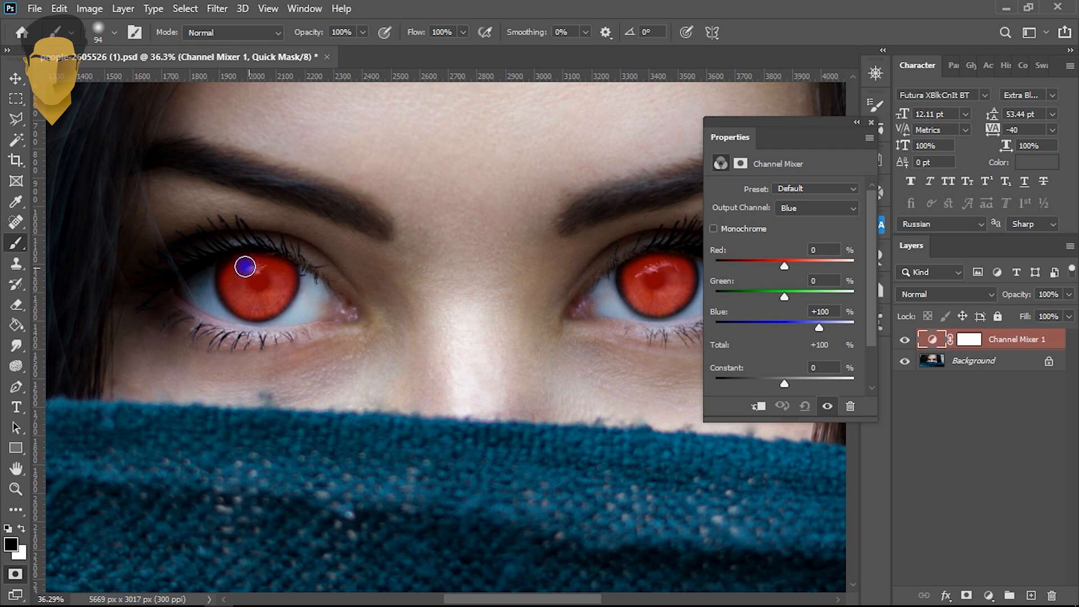
pyautogui.moveTo(465, 292); pyautogui.dragTo(395, 289)
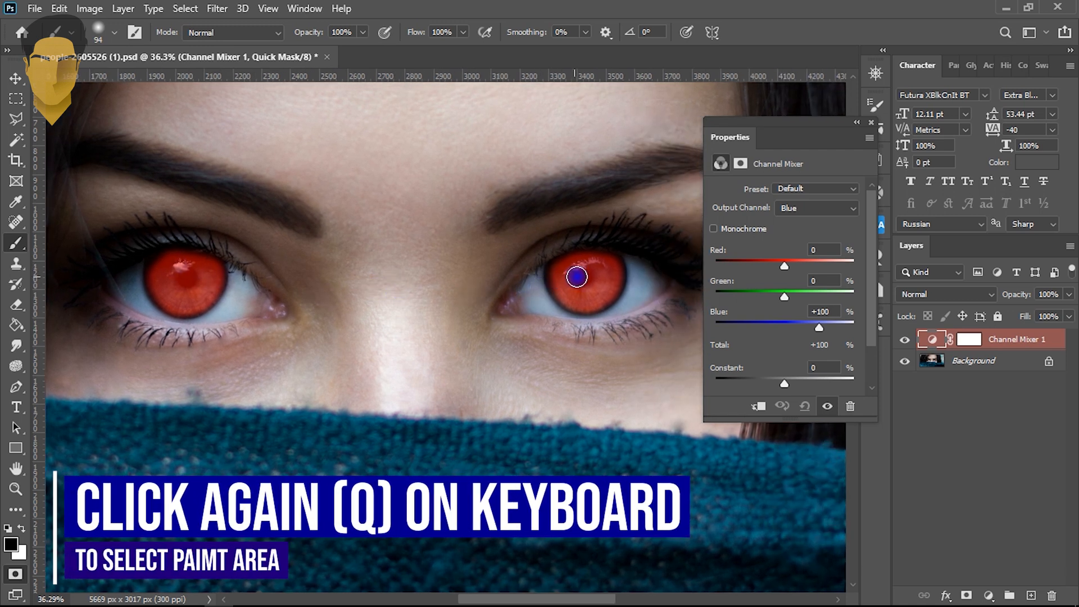
# Step: Turn the quick mask into a selection, invert the Channel Mixer 1 layer mask within it, and deselect
pyautogui.press('q')
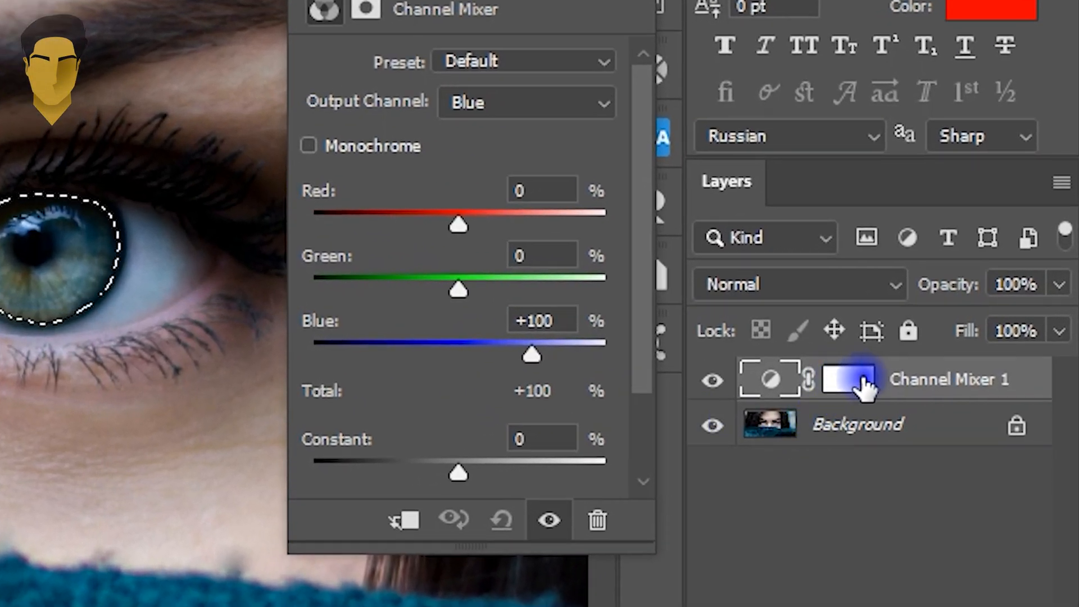
pyautogui.click(860, 386)
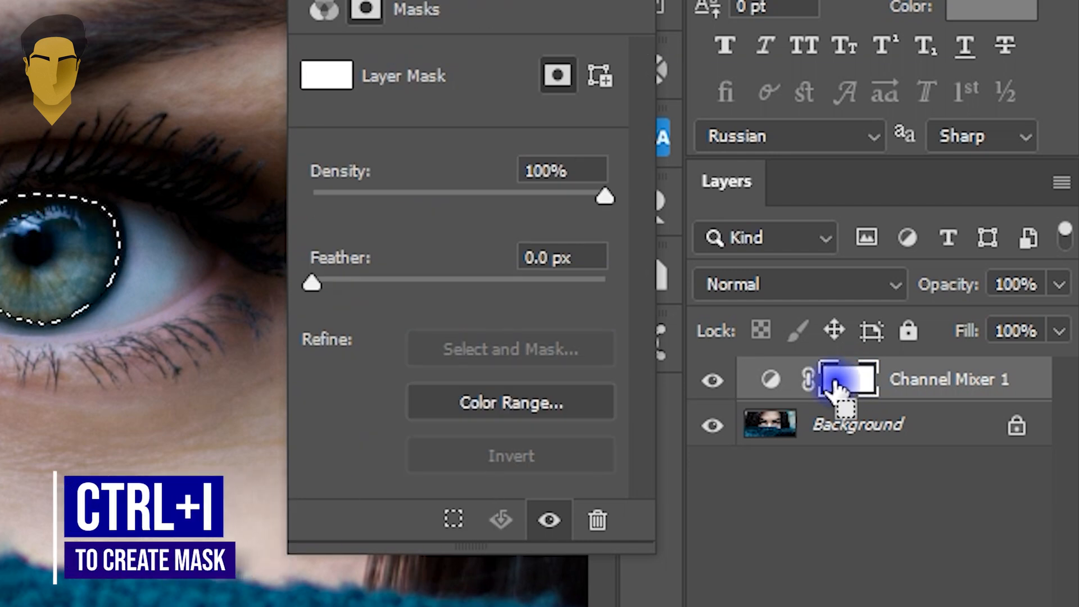
pyautogui.hotkey('ctrl', 'i')
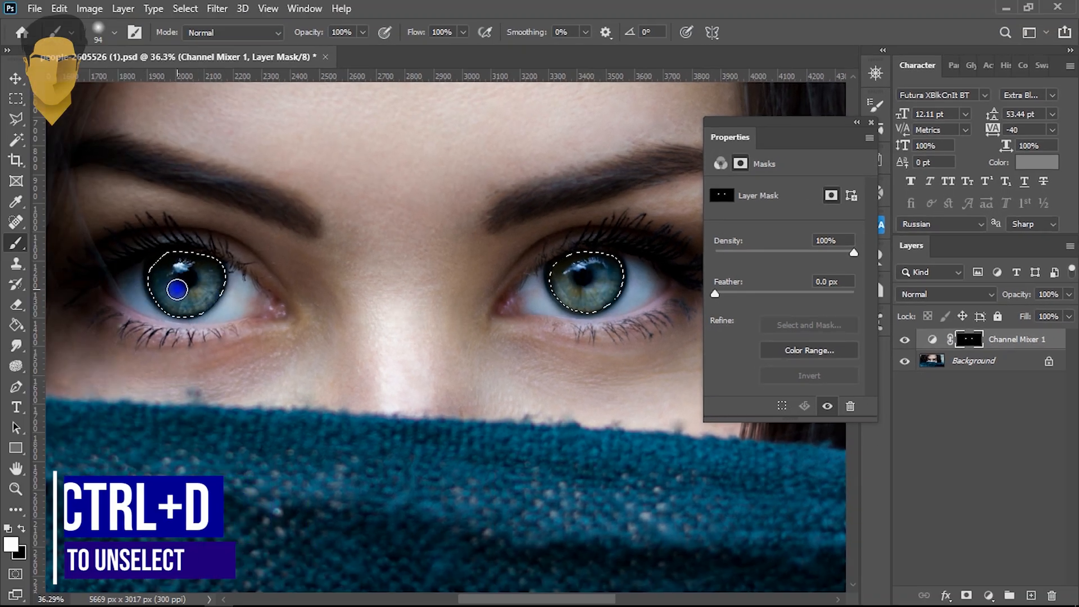
pyautogui.hotkey('ctrl', 'd')
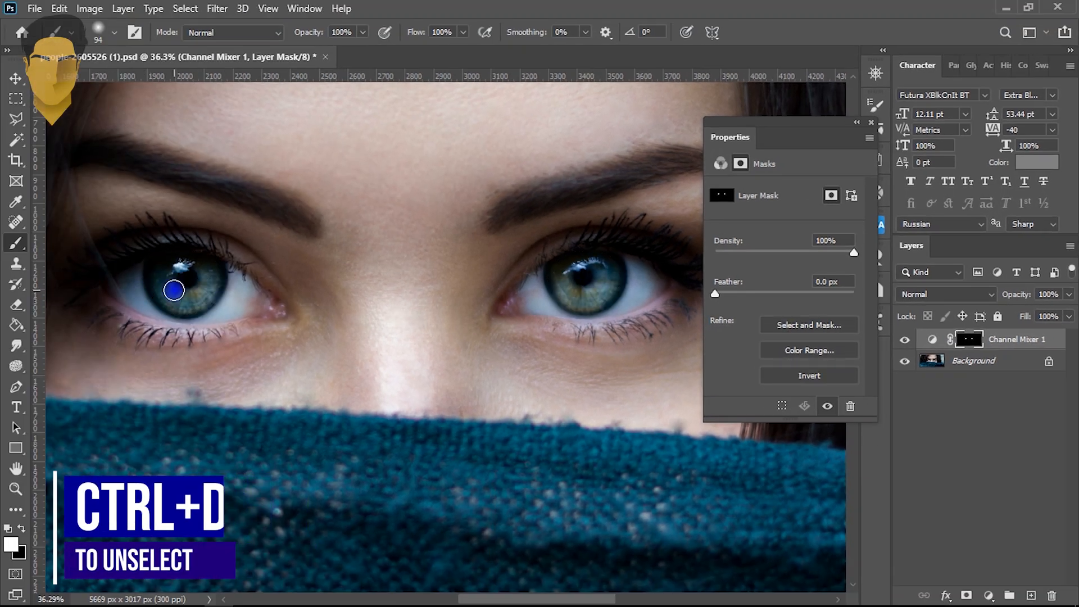
# Step: In the Channel Mixer 1 settings, set the Red output channel's Red, Green and Blue values to -200%
pyautogui.click(930, 339)
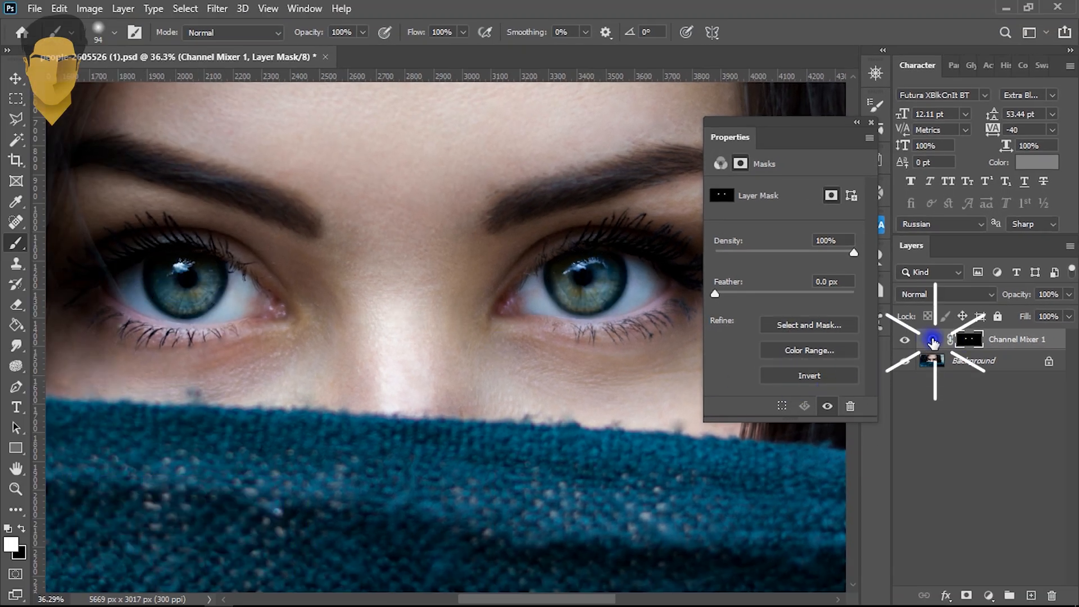
pyautogui.click(933, 339)
pyautogui.click(968, 340)
pyautogui.click(932, 340)
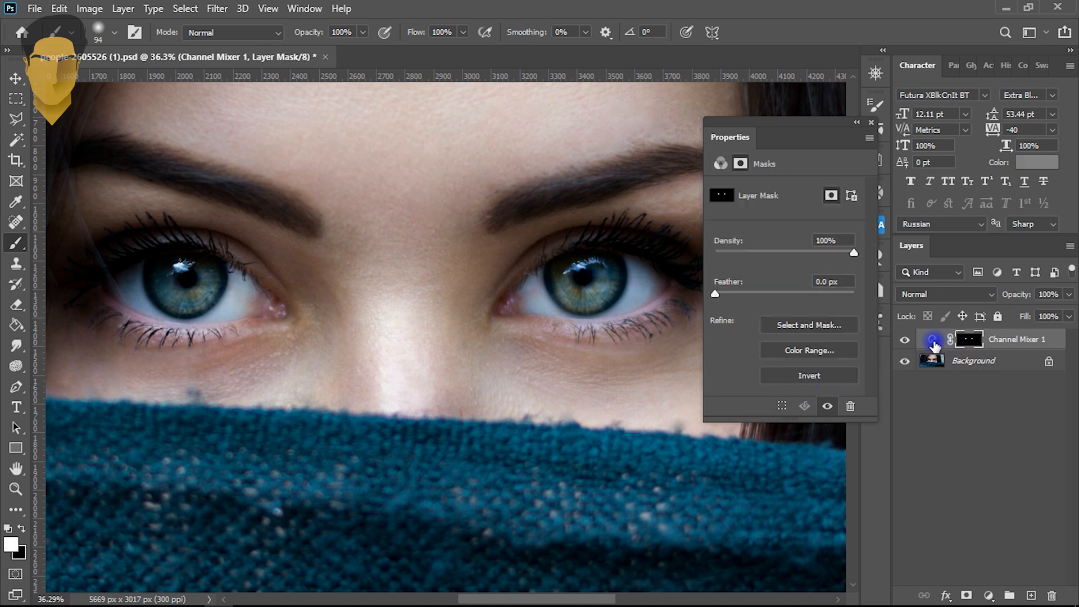
pyautogui.click(932, 340)
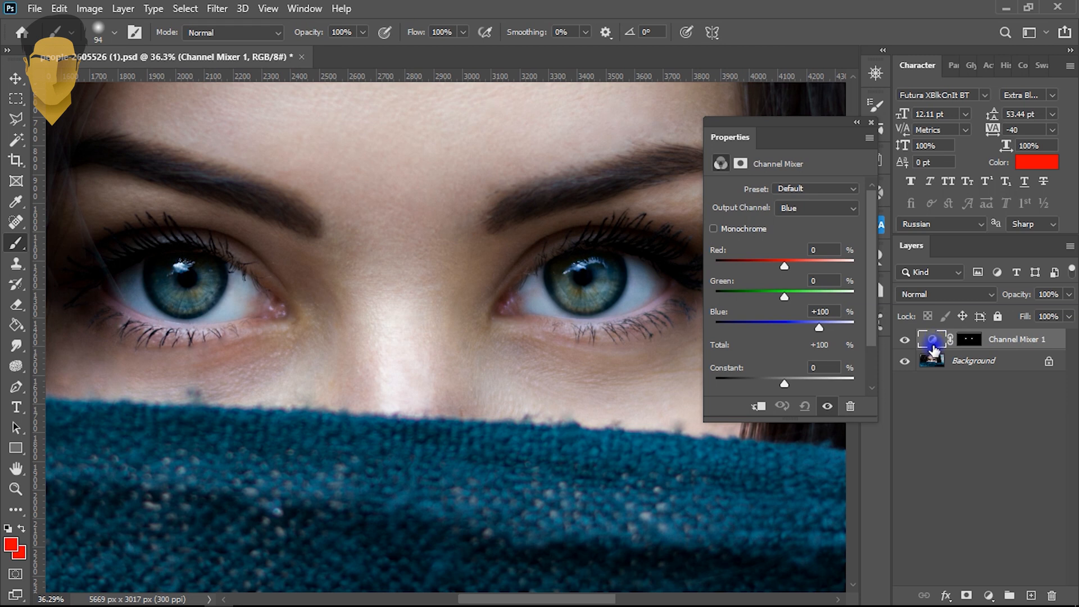
pyautogui.click(795, 211)
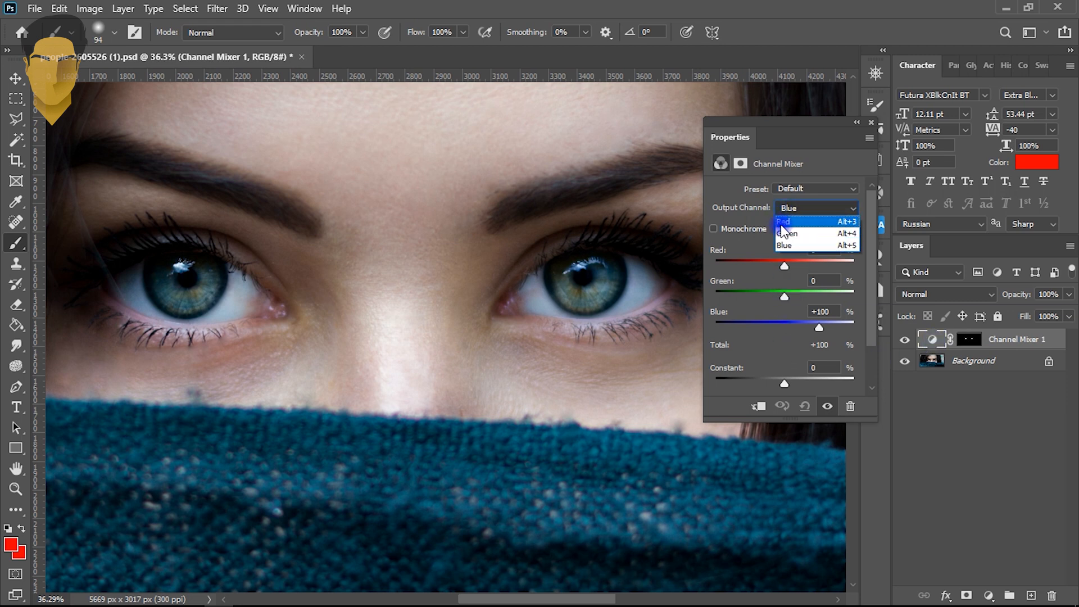
pyautogui.click(787, 222)
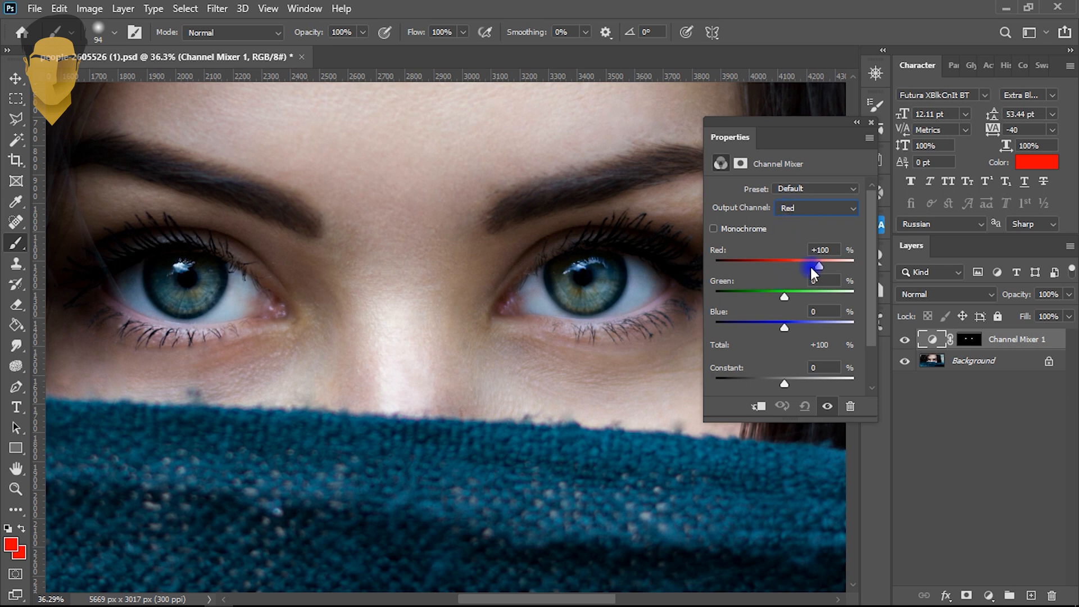
pyautogui.moveTo(816, 263); pyautogui.dragTo(723, 265)
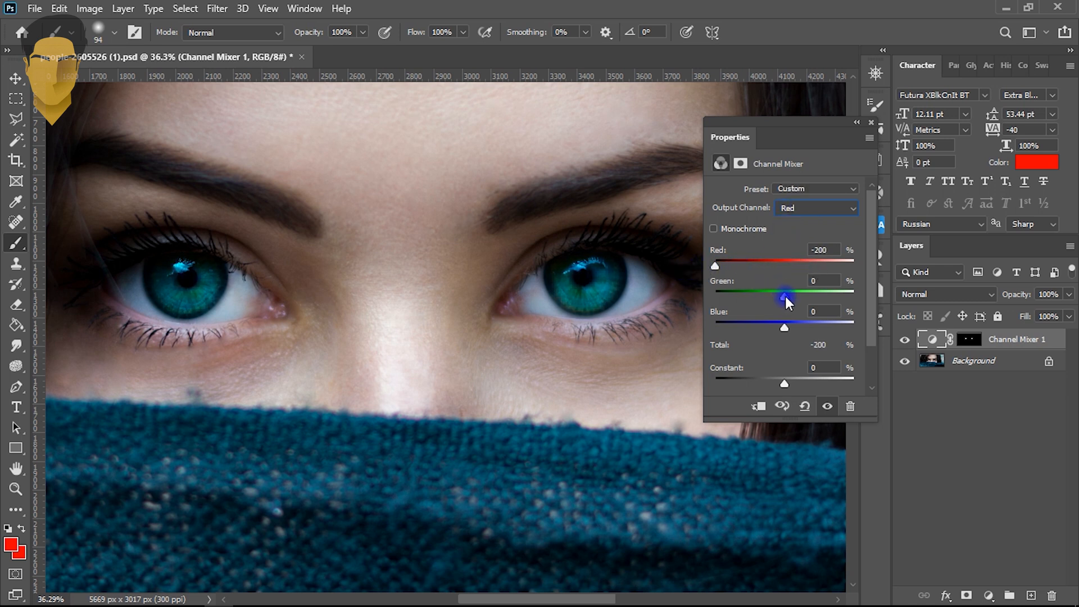
pyautogui.moveTo(786, 297); pyautogui.dragTo(743, 299)
pyautogui.moveTo(783, 330); pyautogui.dragTo(720, 328)
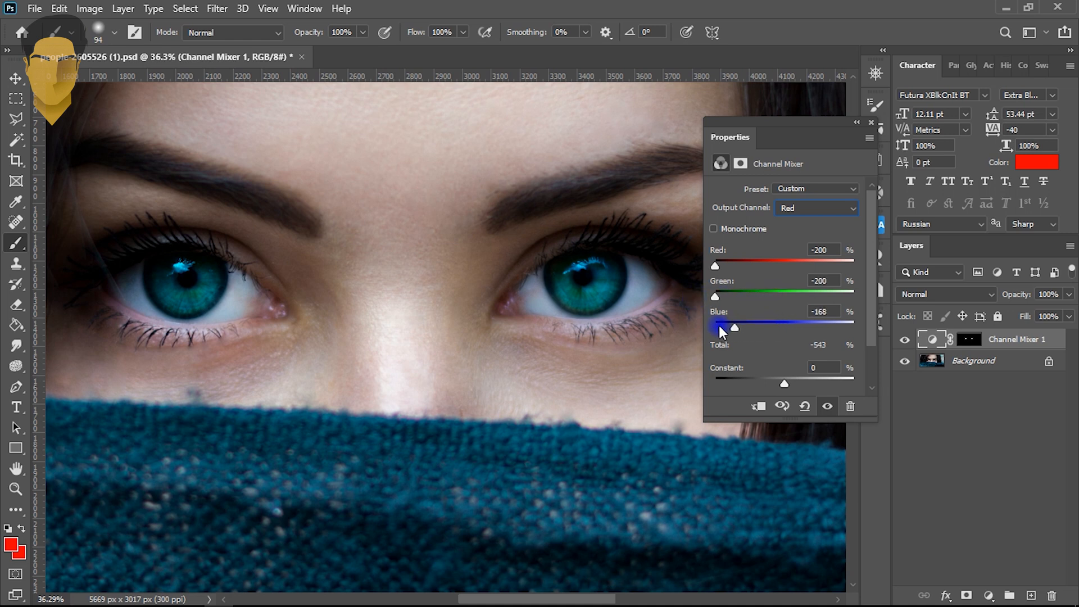
# Step: Set the Green output channel's Red, Green and Blue values to -200% in the Channel Mixer
pyautogui.click(798, 207)
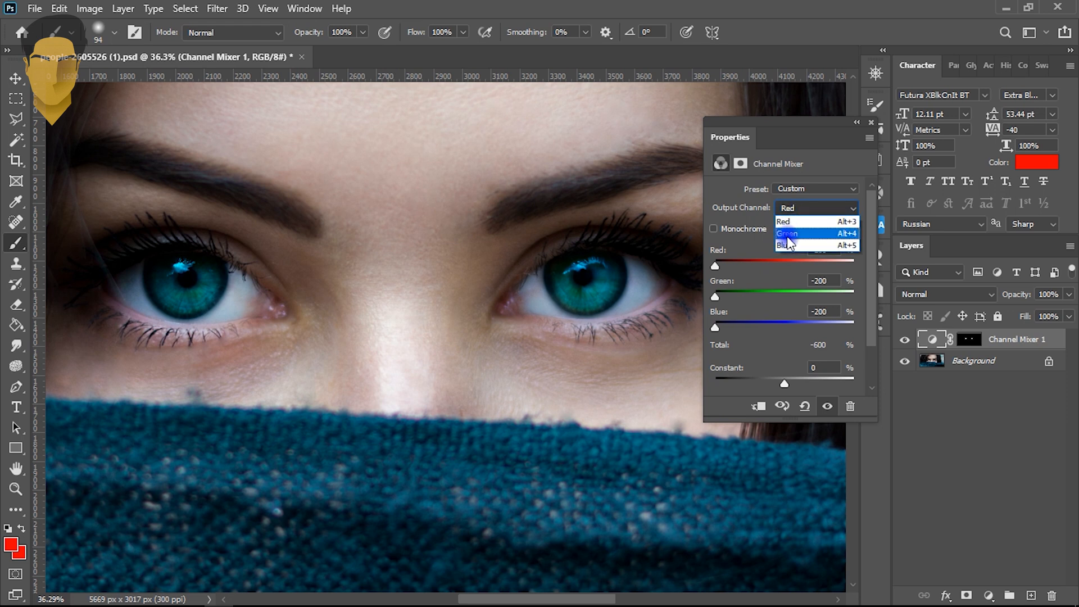
pyautogui.click(786, 233)
pyautogui.moveTo(787, 265); pyautogui.dragTo(710, 263)
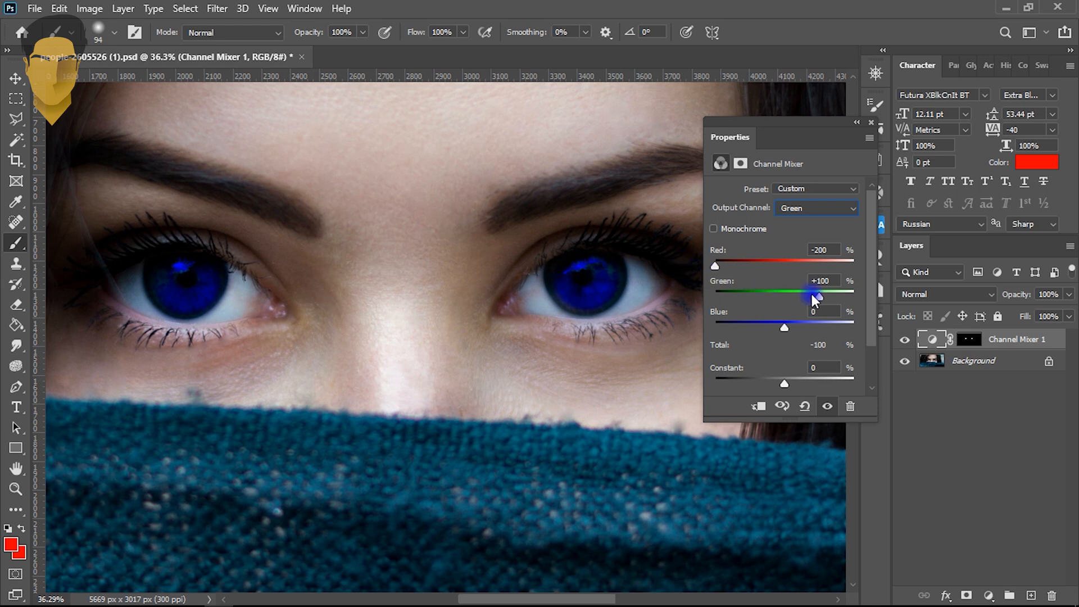
pyautogui.moveTo(816, 295); pyautogui.dragTo(757, 297)
# Step: Set the Blue output channel to Red +89%, Green -27% and Blue +155%, and close the Channel Mixer settings
pyautogui.click(815, 214)
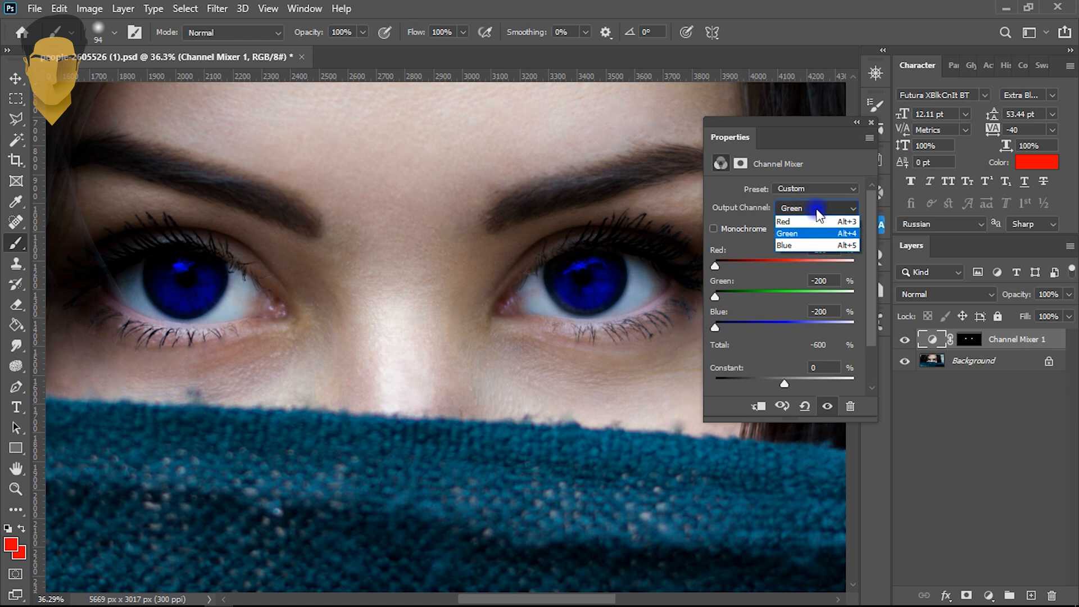
pyautogui.click(786, 247)
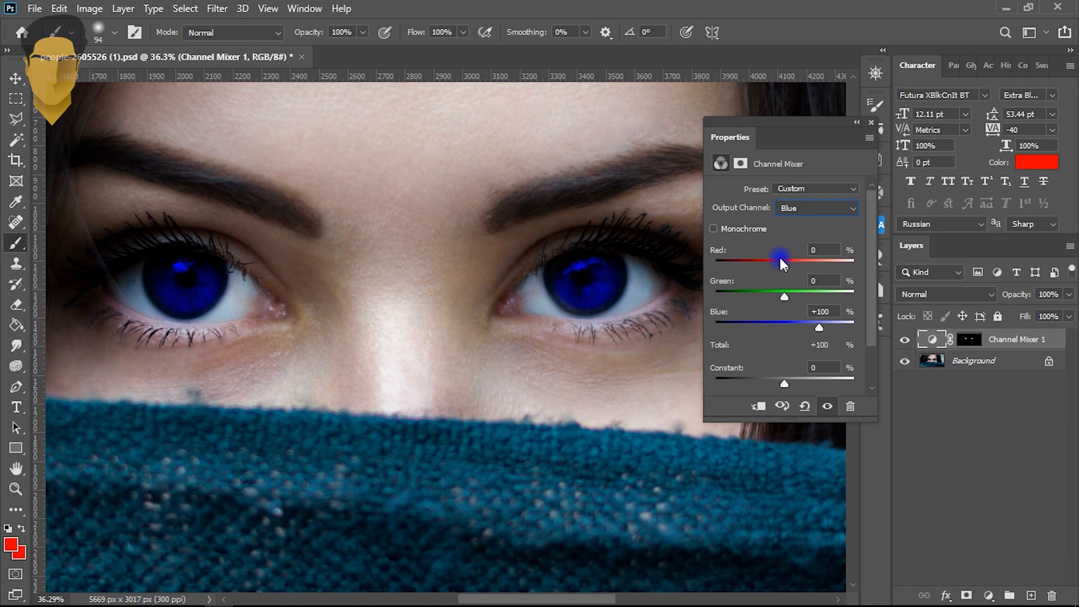
pyautogui.moveTo(783, 264); pyautogui.dragTo(774, 290)
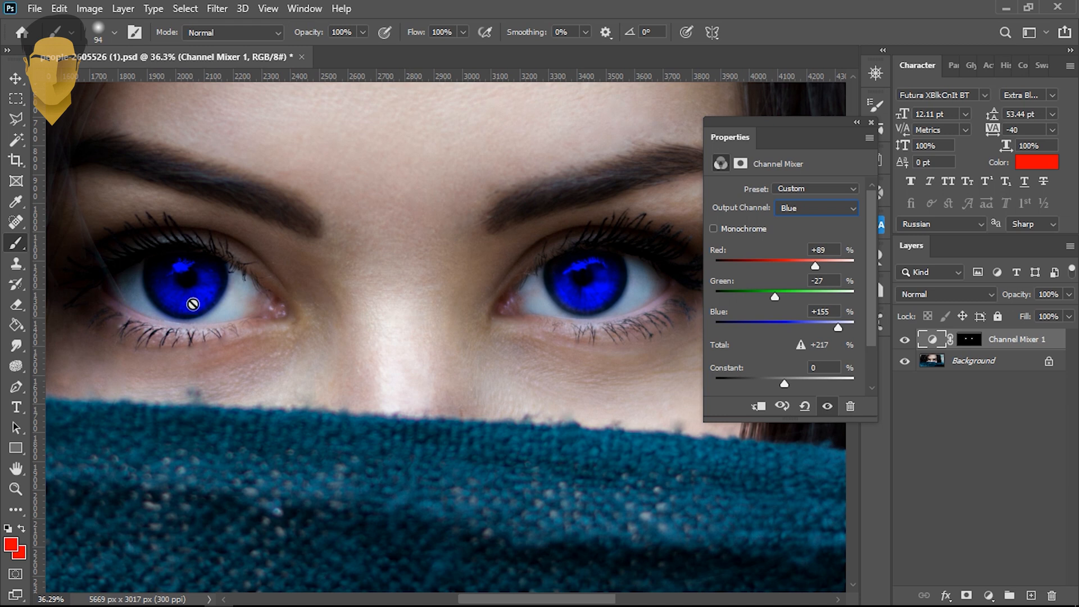
pyautogui.click(870, 128)
# Step: Lower the Channel Mixer 1 layer's opacity to 74%
pyautogui.scroll(-5, 371, 272)
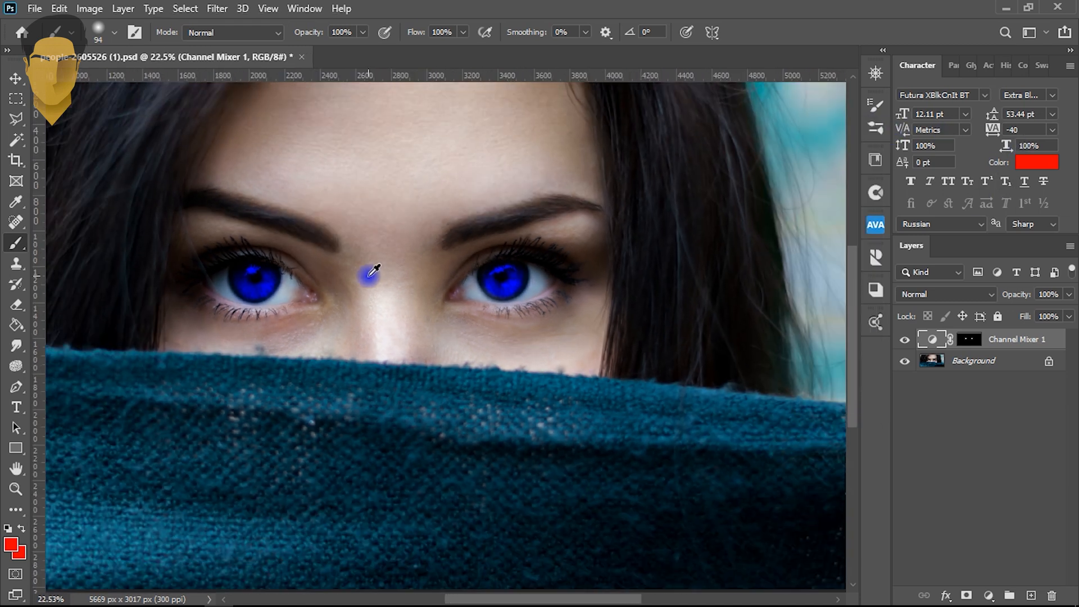
pyautogui.scroll(-4, 372, 272)
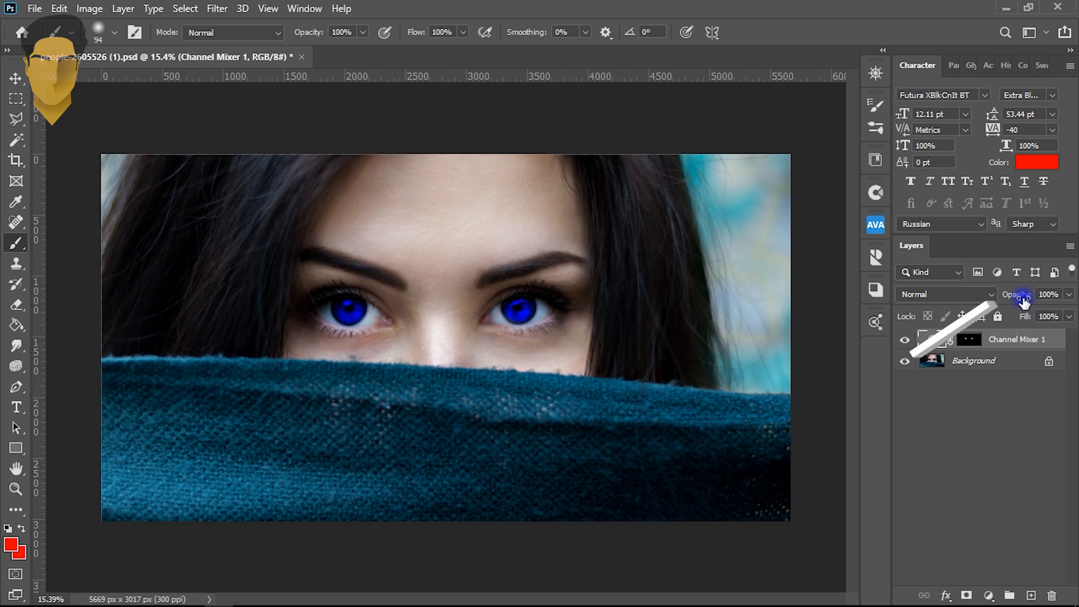
pyautogui.moveTo(1018, 299); pyautogui.dragTo(997, 299)
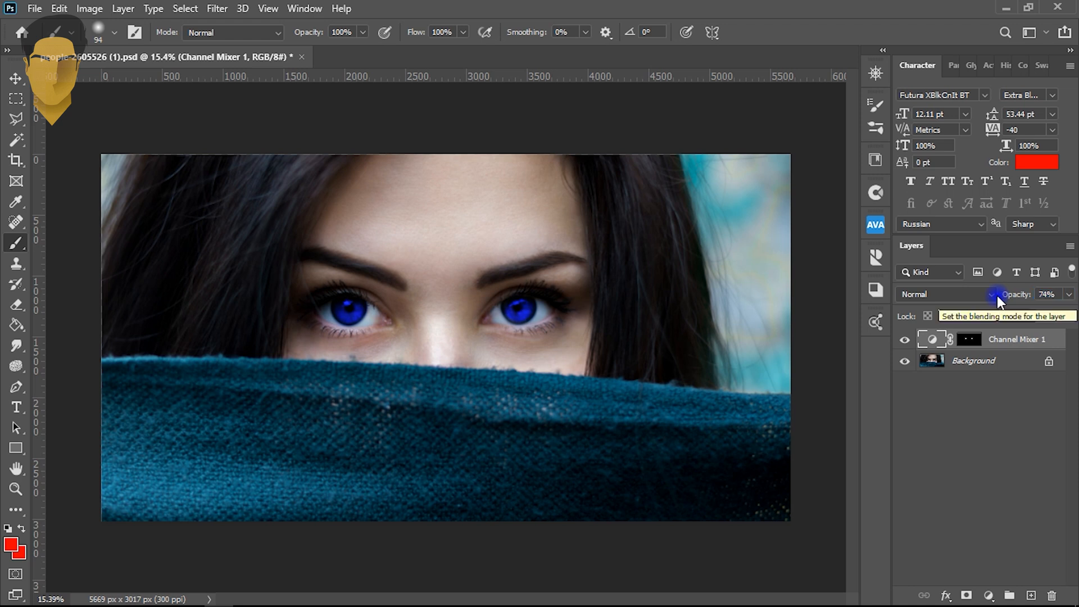
# Step: Compare the blue eyes with the original by toggling the Channel Mixer 1 layer, and leave it hidden
pyautogui.click(904, 339)
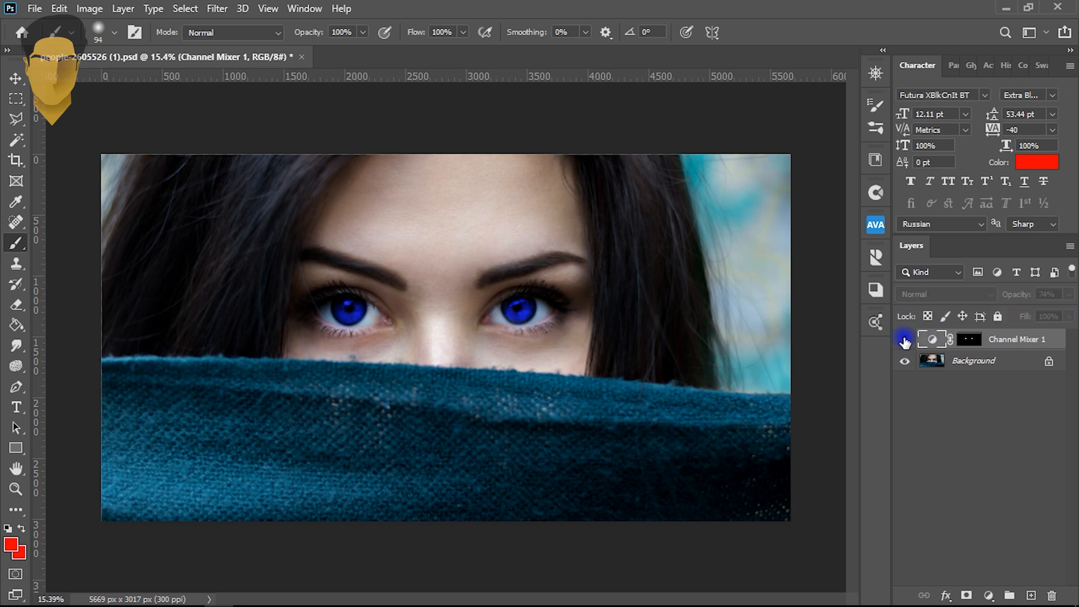
pyautogui.click(904, 340)
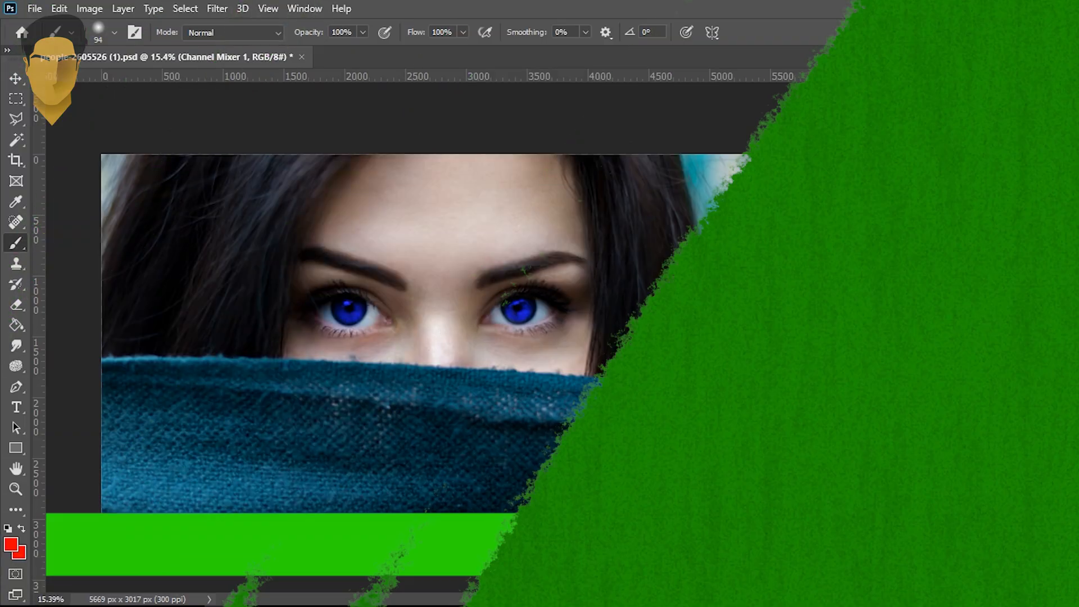
pyautogui.click(904, 339)
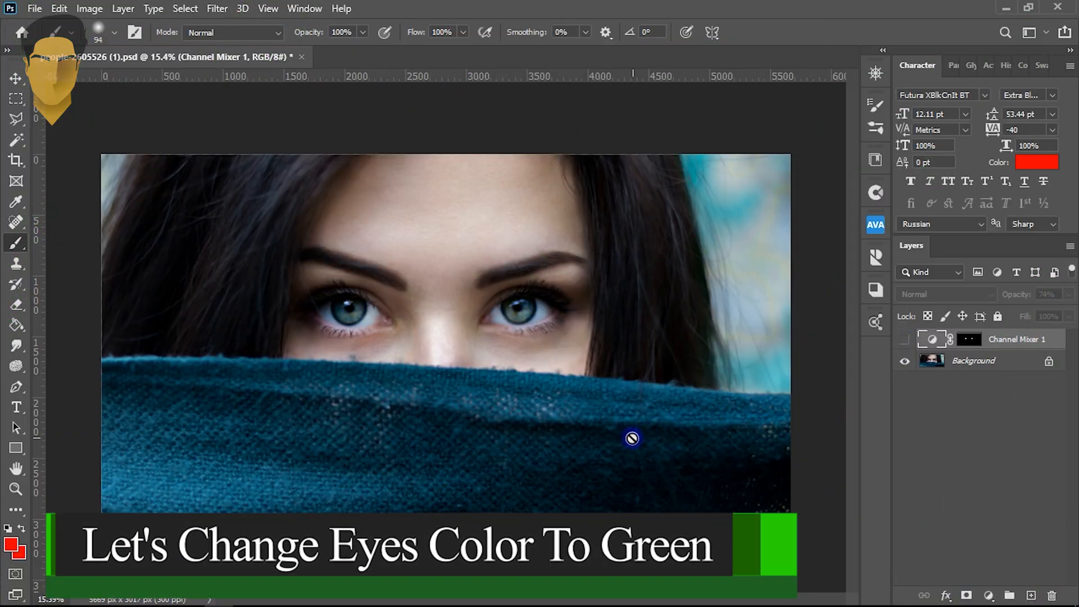
# Step: Add a second Channel Mixer adjustment layer above the hidden Channel Mixer 1 layer
pyautogui.scroll(1, 485, 378)
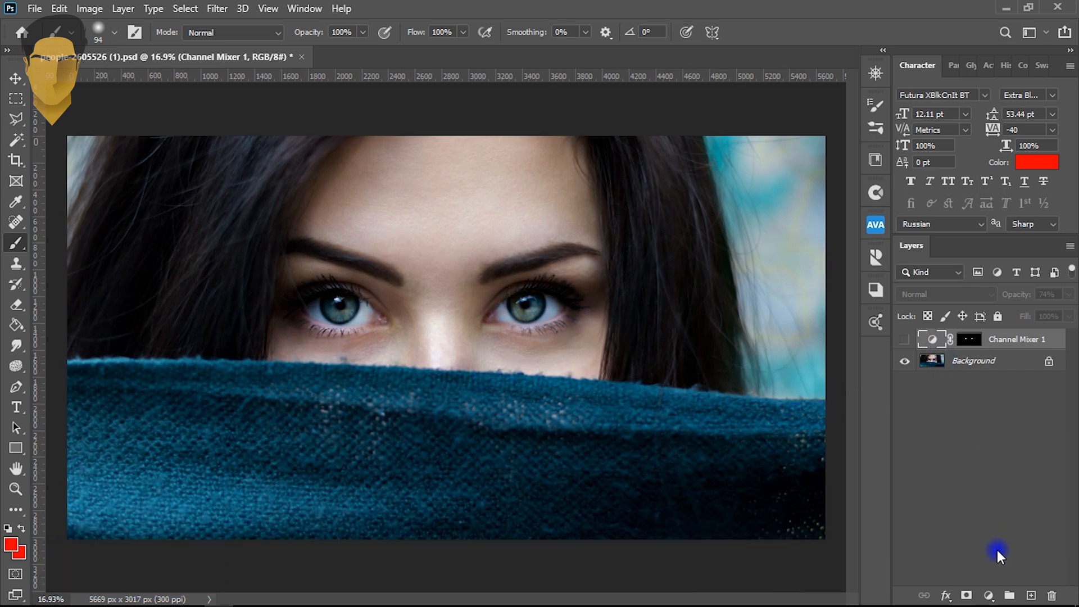
pyautogui.click(988, 597)
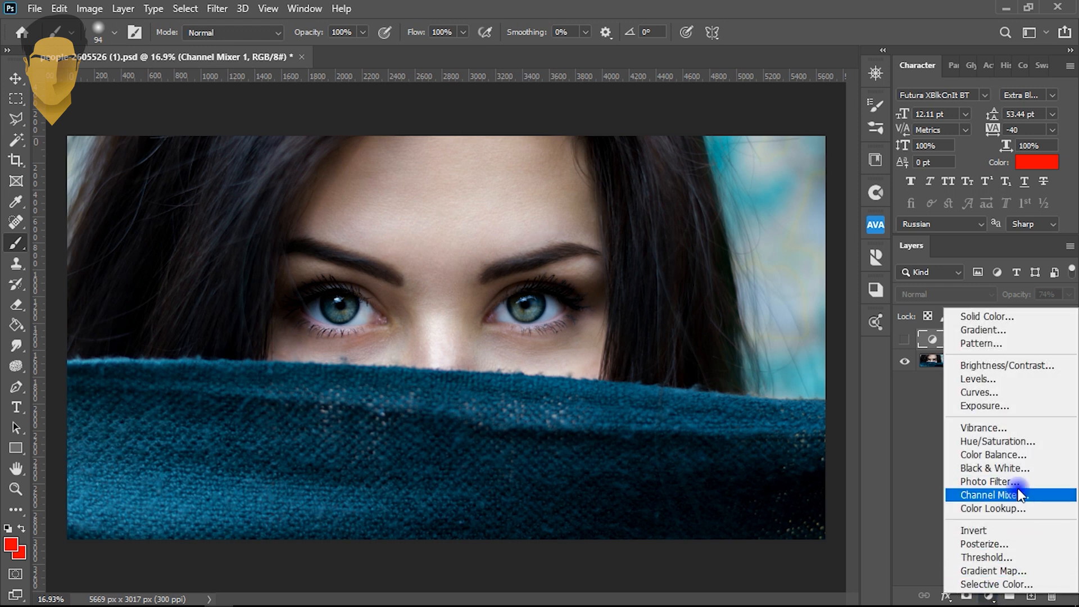
pyautogui.click(1051, 496)
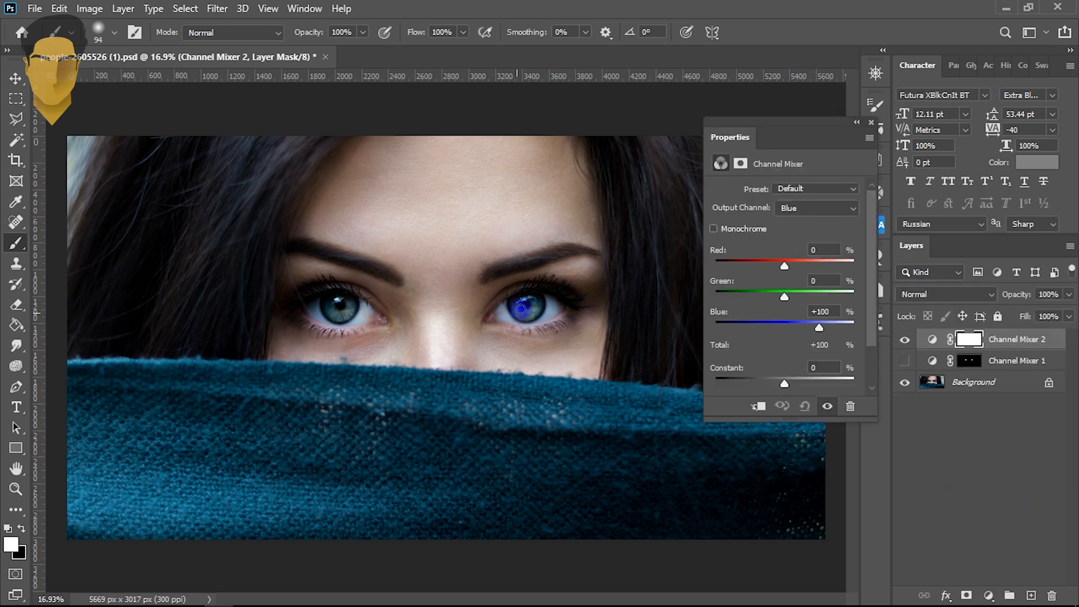
# Step: Paint over both irises with the brush in Quick Mask mode and convert the mask into a selection
pyautogui.scroll(3, 532, 300)
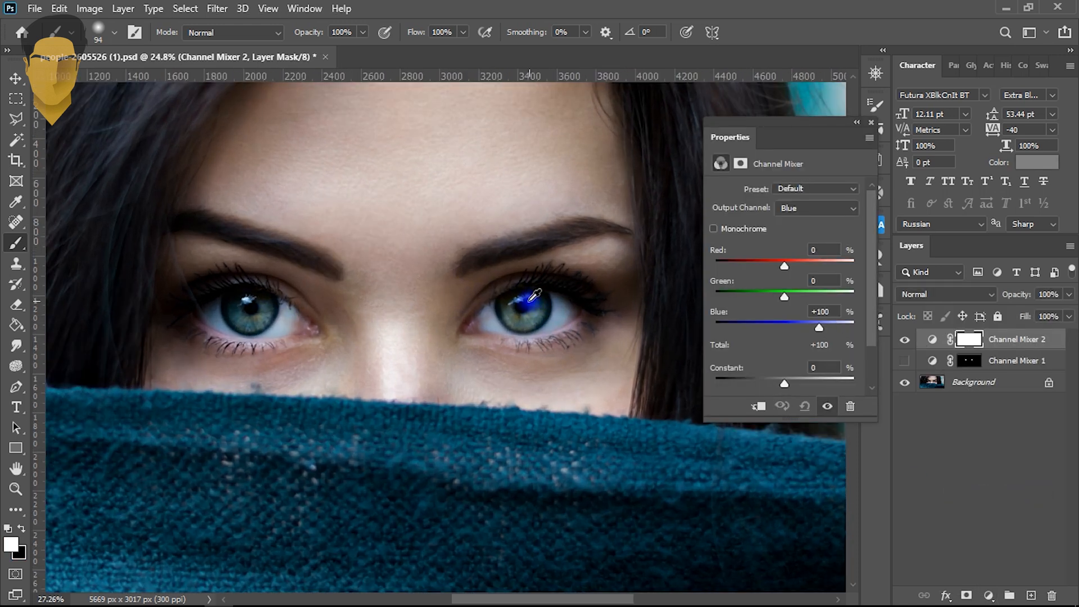
pyautogui.press('q')
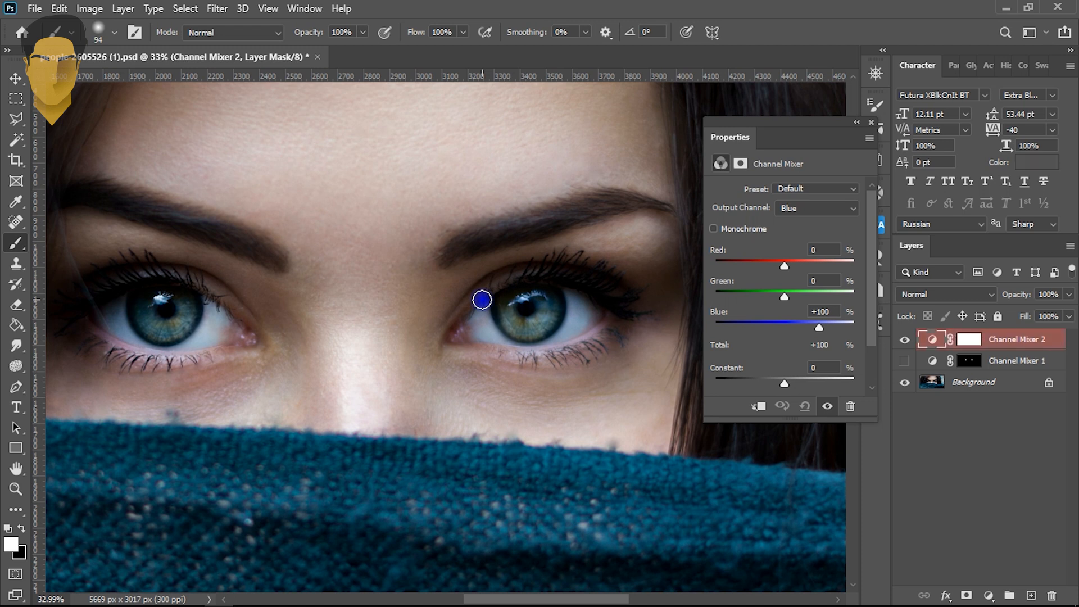
pyautogui.moveTo(532, 311)
pyautogui.mouseDown()
pyautogui.moveTo(540, 299)
pyautogui.moveTo(546, 320)
pyautogui.moveTo(512, 305)
pyautogui.moveTo(545, 306)
pyautogui.moveTo(522, 310)
pyautogui.mouseUp()
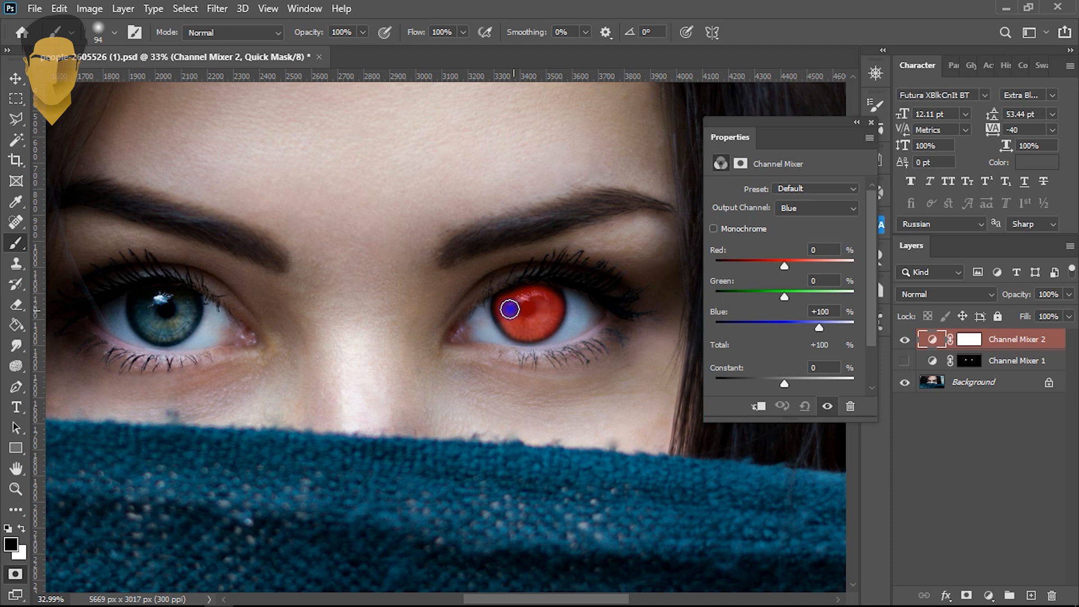
pyautogui.moveTo(308, 302); pyautogui.dragTo(472, 291)
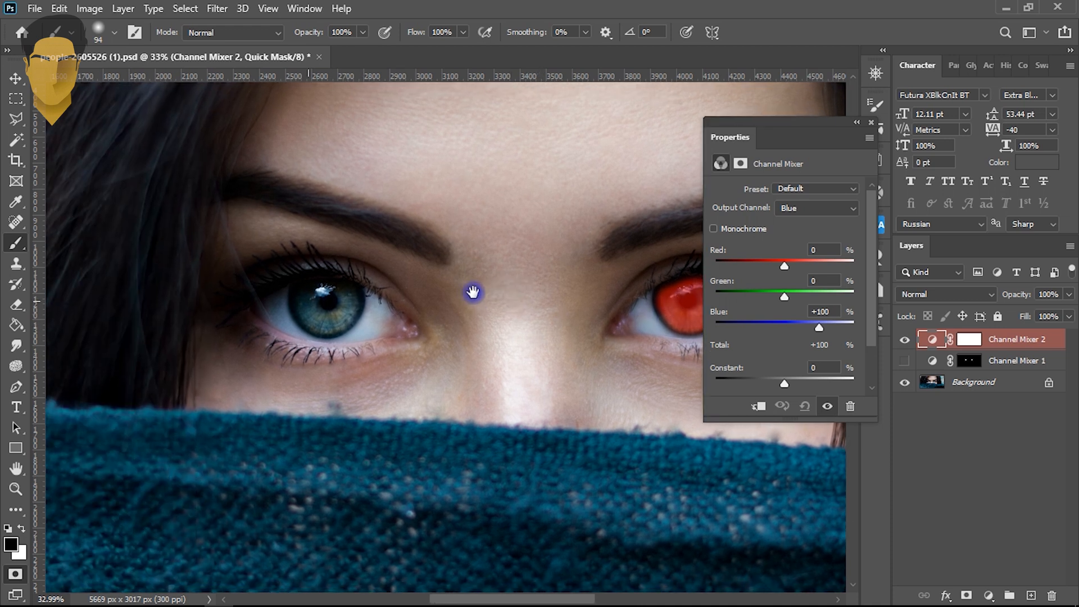
pyautogui.moveTo(347, 300)
pyautogui.mouseDown()
pyautogui.moveTo(308, 298)
pyautogui.moveTo(322, 316)
pyautogui.moveTo(343, 318)
pyautogui.moveTo(357, 290)
pyautogui.moveTo(338, 320)
pyautogui.moveTo(308, 311)
pyautogui.moveTo(317, 292)
pyautogui.moveTo(338, 288)
pyautogui.mouseUp()
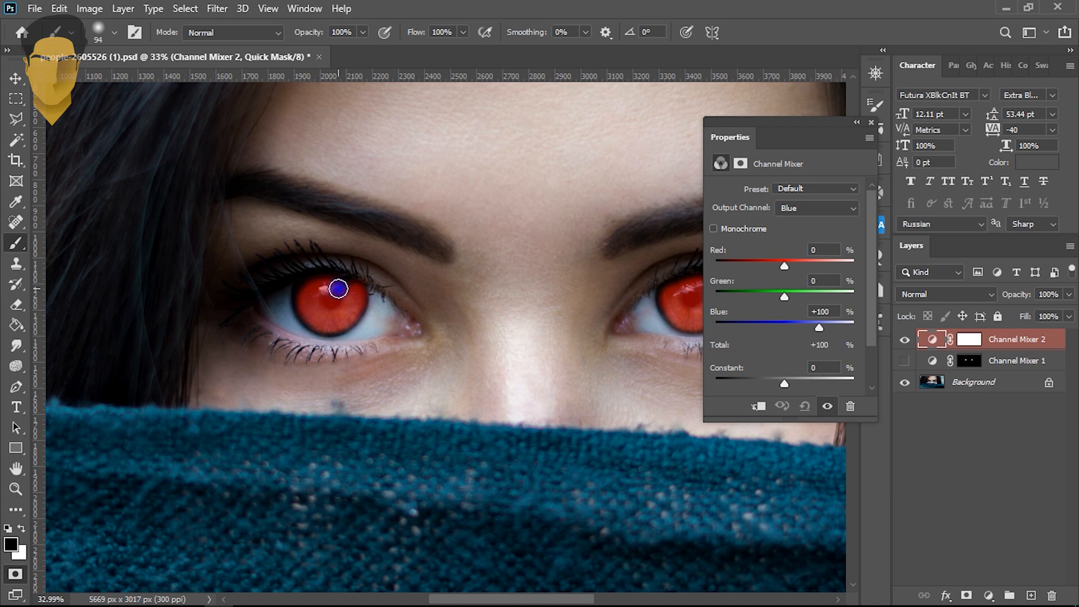
pyautogui.moveTo(512, 304); pyautogui.dragTo(407, 304)
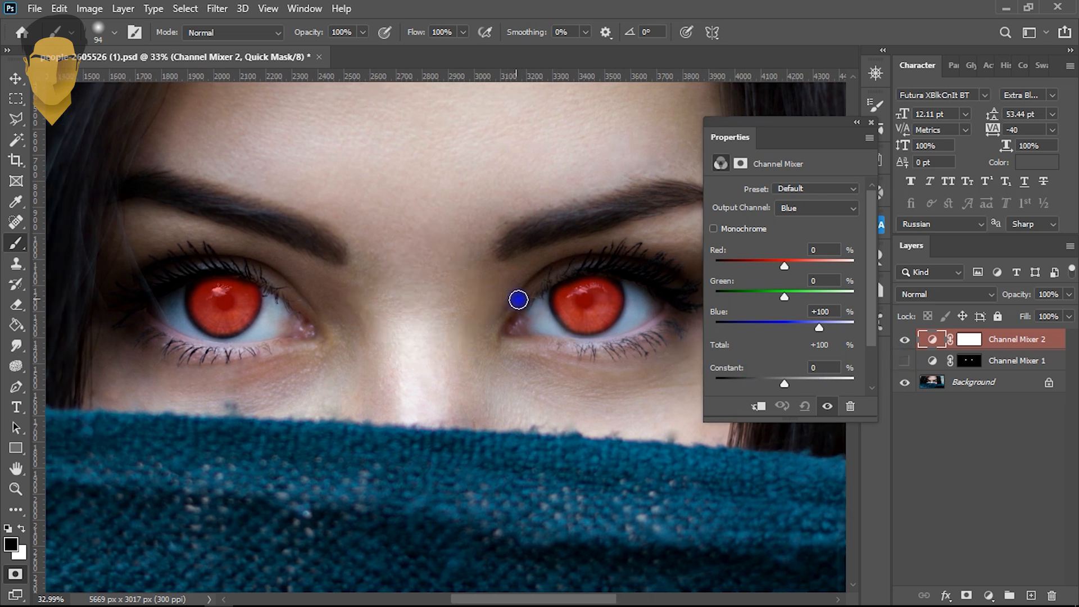
pyautogui.press('q')
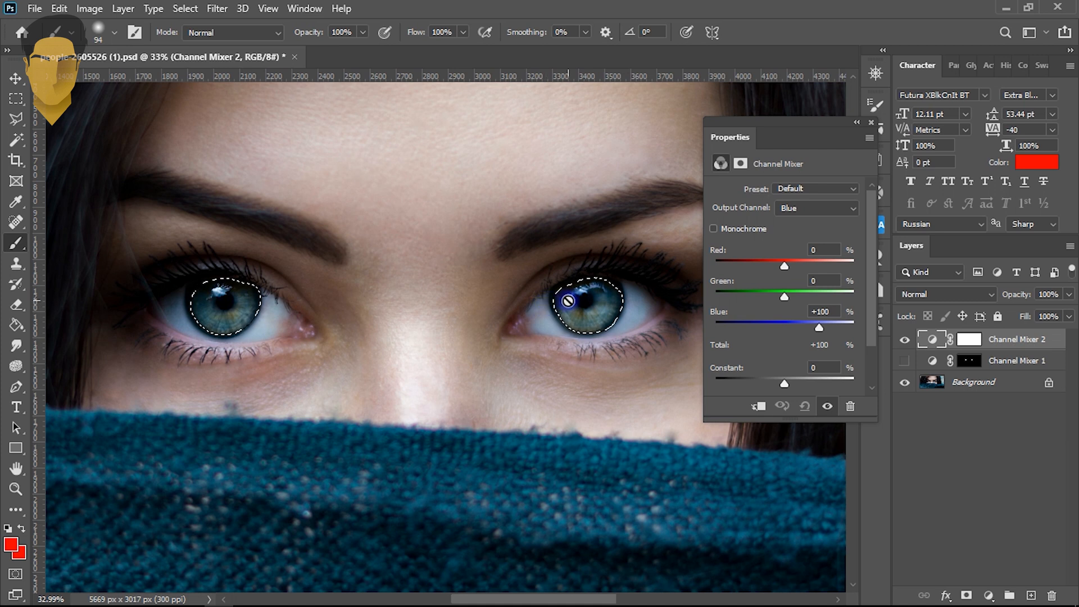
# Step: Invert the Channel Mixer 2 layer mask within the selection to limit the adjustment to the irises, and deselect
pyautogui.click(969, 340)
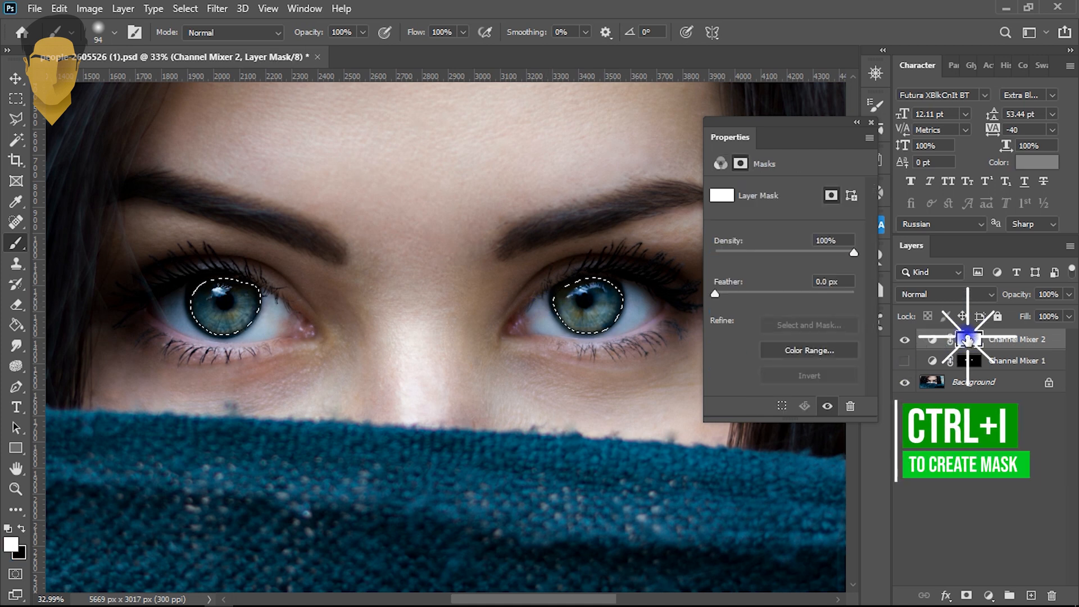
pyautogui.hotkey('ctrl', 'i')
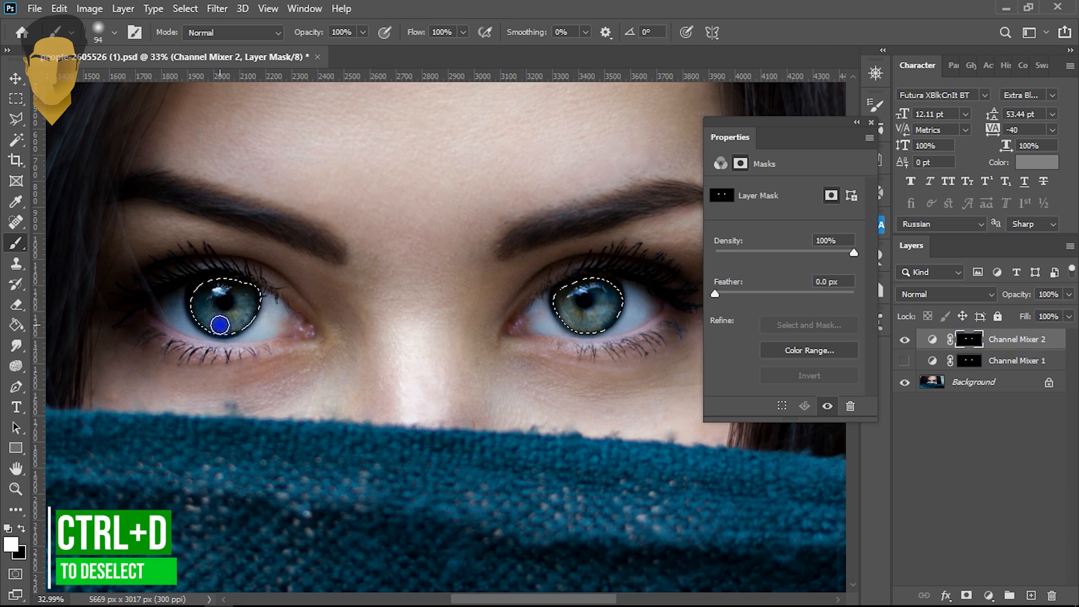
pyautogui.hotkey('ctrl', 'd')
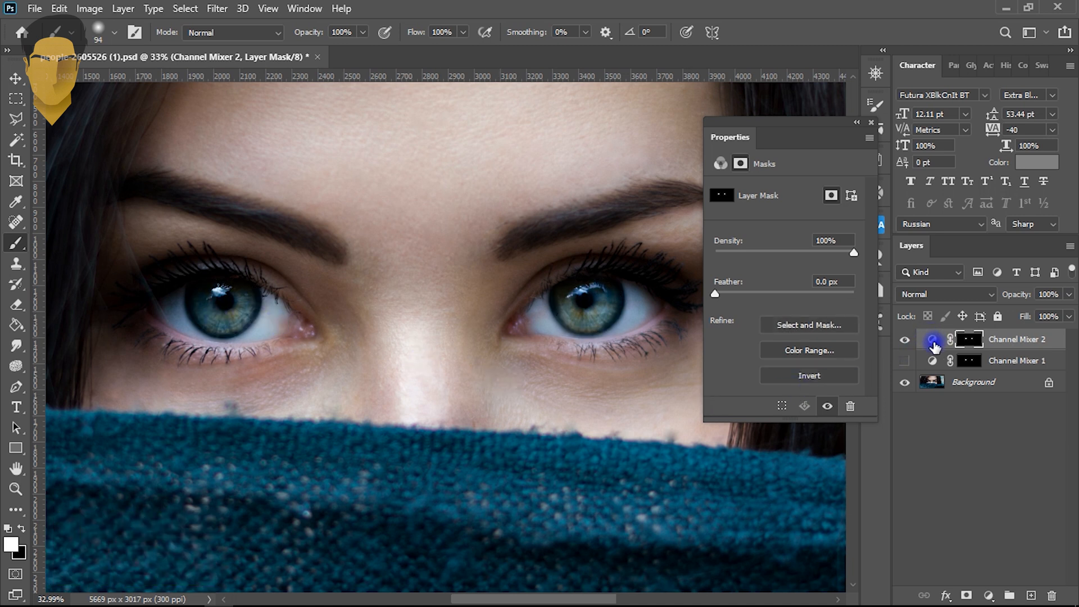
# Step: Set Channel Mixer 2's Red output channel to Red -200%, Green -200% and Blue -200%
pyautogui.click(930, 340)
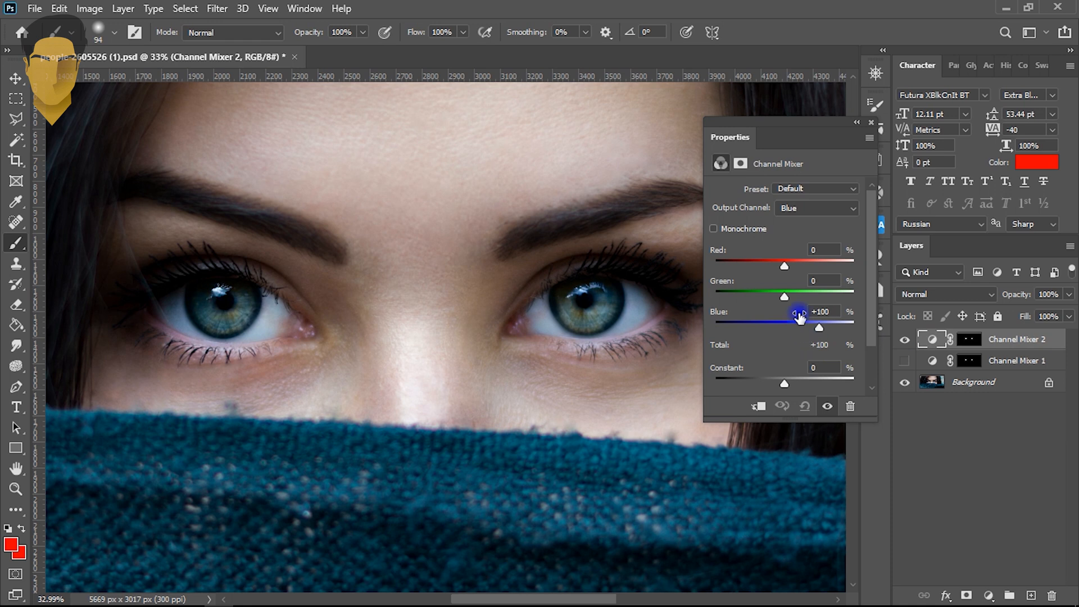
pyautogui.click(802, 208)
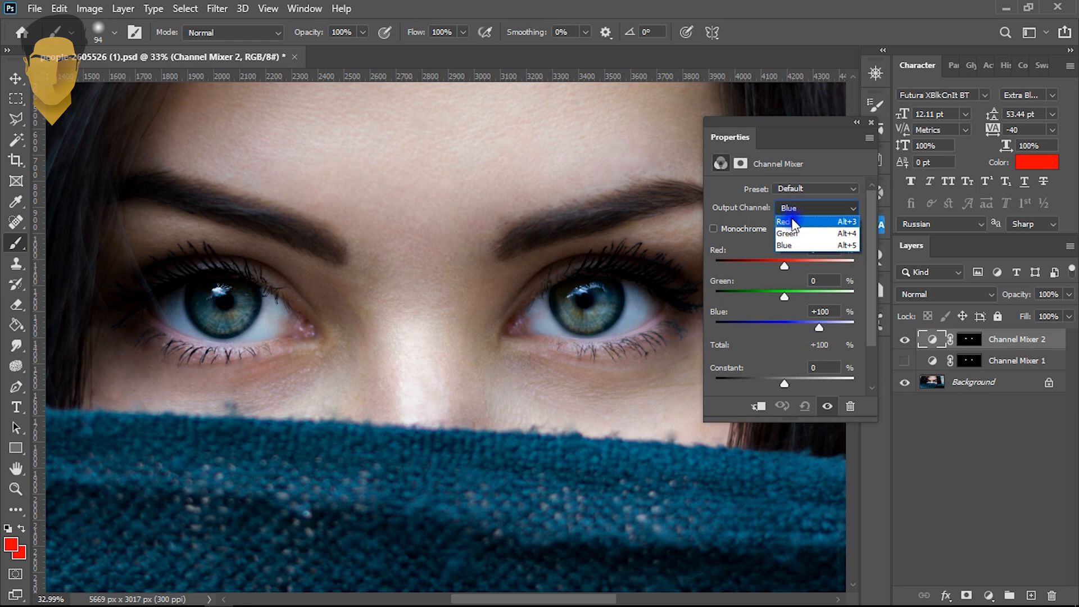
pyautogui.click(795, 222)
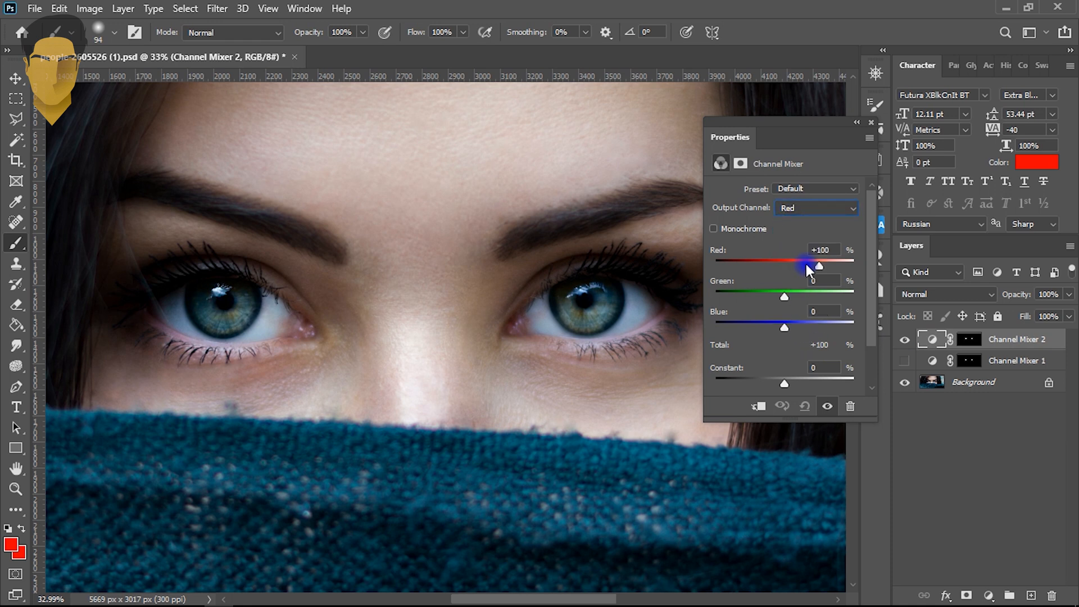
pyautogui.moveTo(821, 265); pyautogui.dragTo(702, 257)
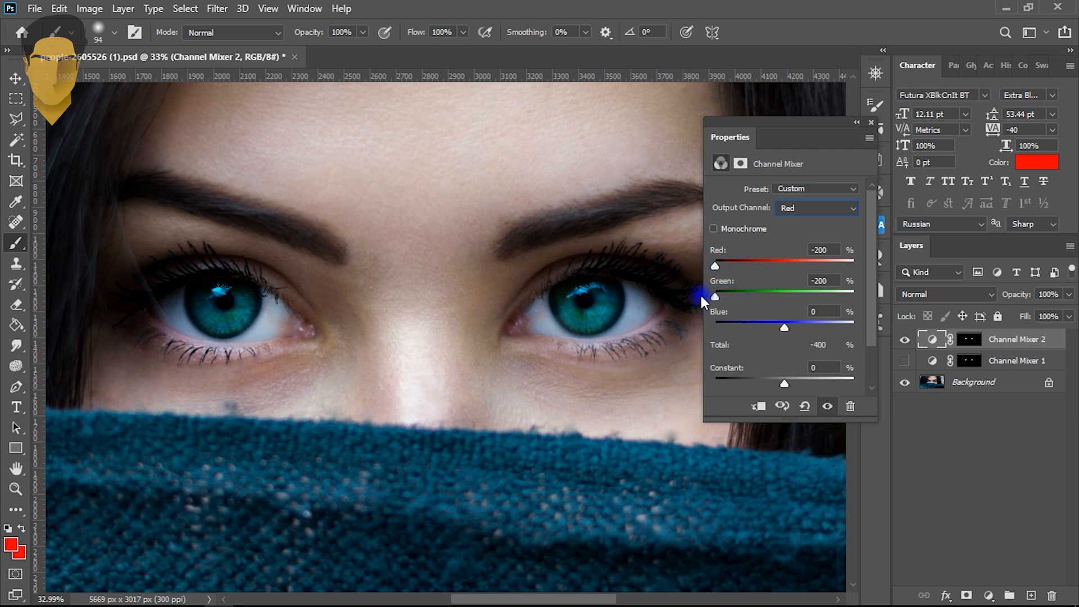
pyautogui.moveTo(784, 329); pyautogui.dragTo(709, 328)
# Step: Set Channel Mixer 2's Blue output channel to Red -200%, Green -200% and Blue -200%
pyautogui.click(806, 209)
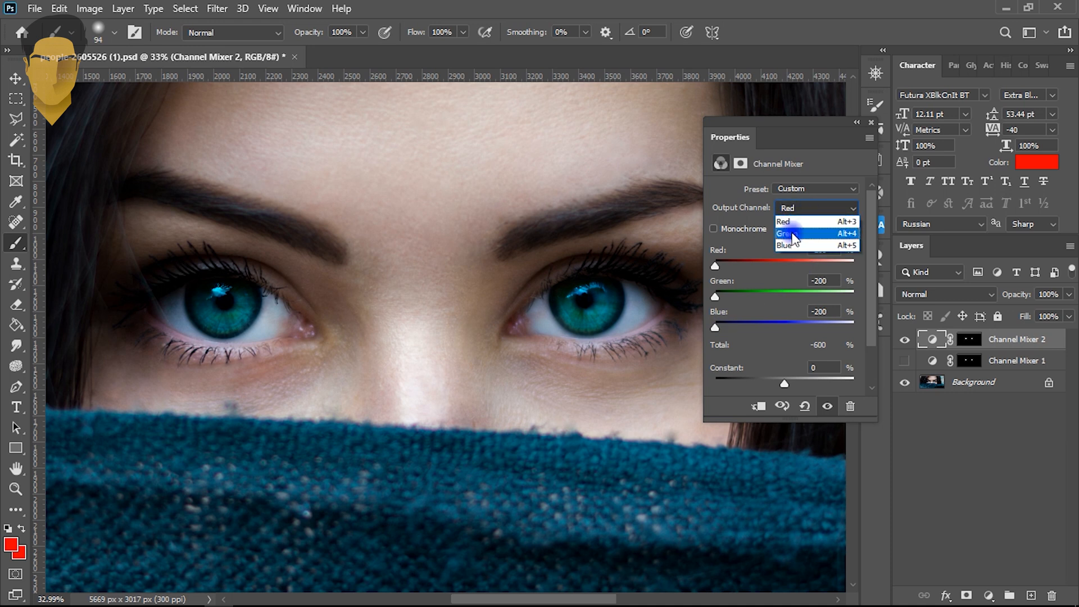
pyautogui.click(791, 244)
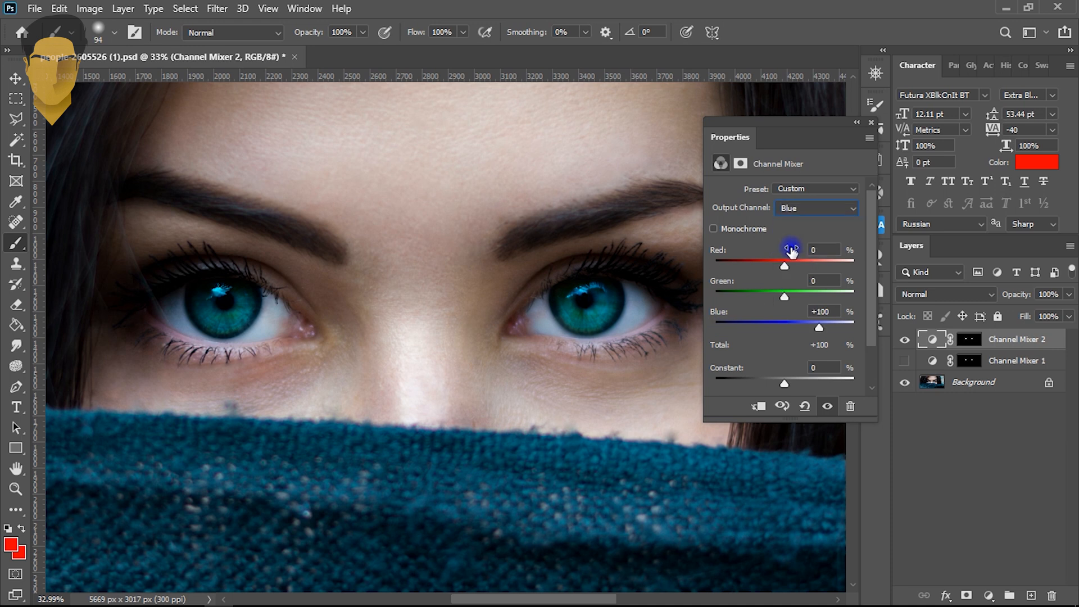
pyautogui.moveTo(784, 265); pyautogui.dragTo(697, 265)
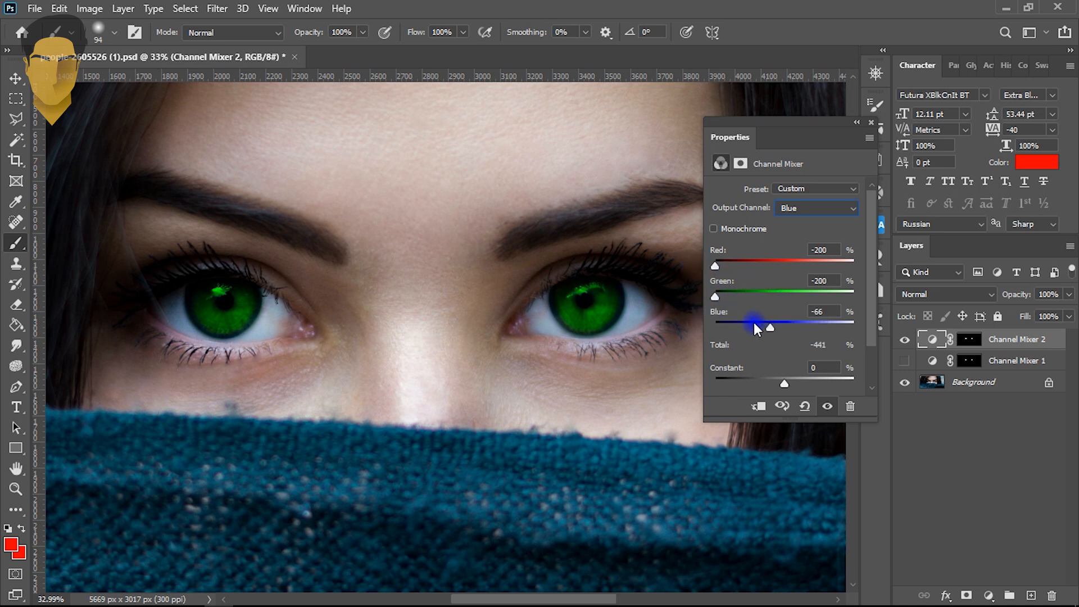
pyautogui.moveTo(712, 329); pyautogui.dragTo(700, 327)
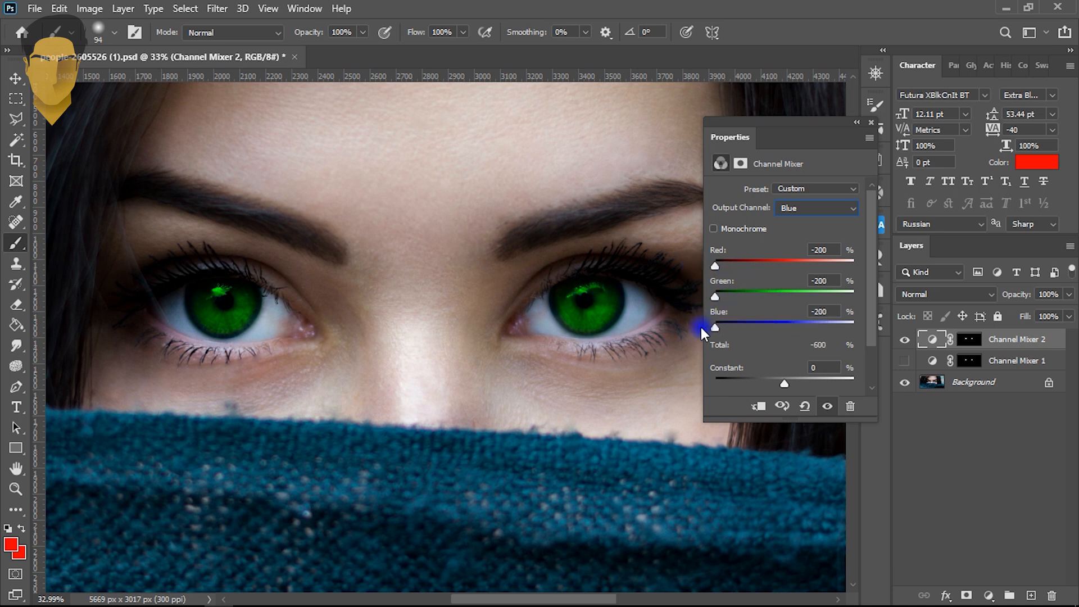
# Step: Set the Green output channel to Red +48%, Green +111% and Blue +34%, and close the Channel Mixer settings
pyautogui.click(820, 208)
pyautogui.click(787, 233)
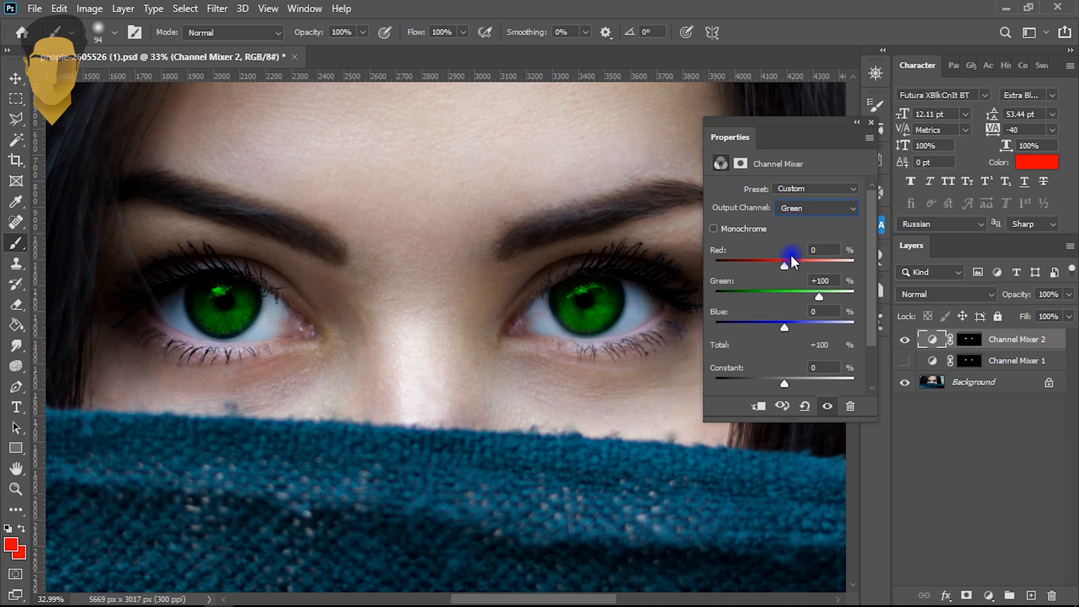
pyautogui.moveTo(783, 265); pyautogui.dragTo(823, 293)
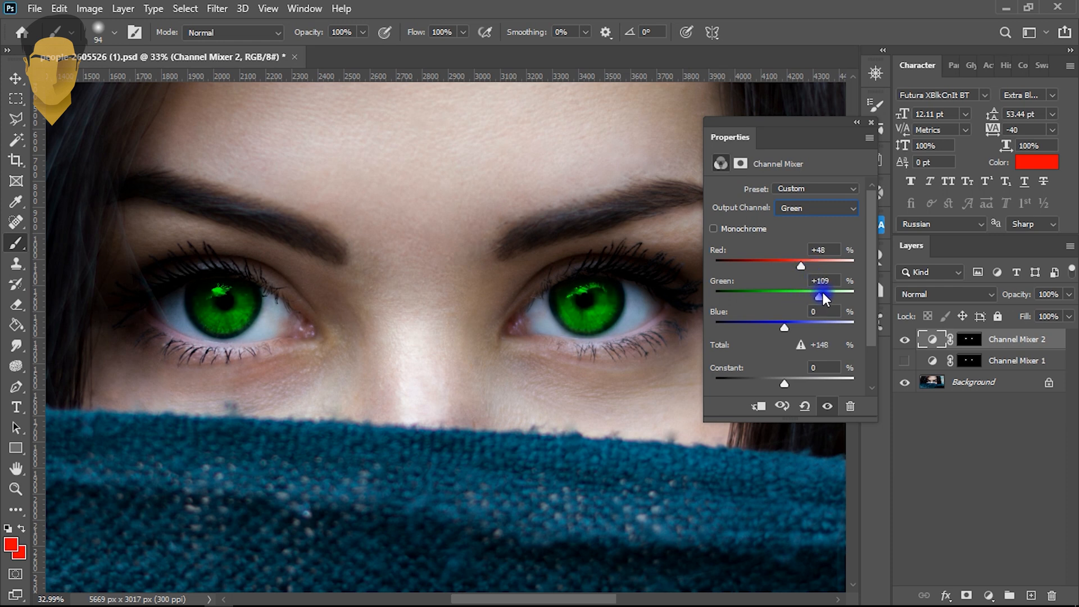
pyautogui.moveTo(787, 324); pyautogui.dragTo(798, 324)
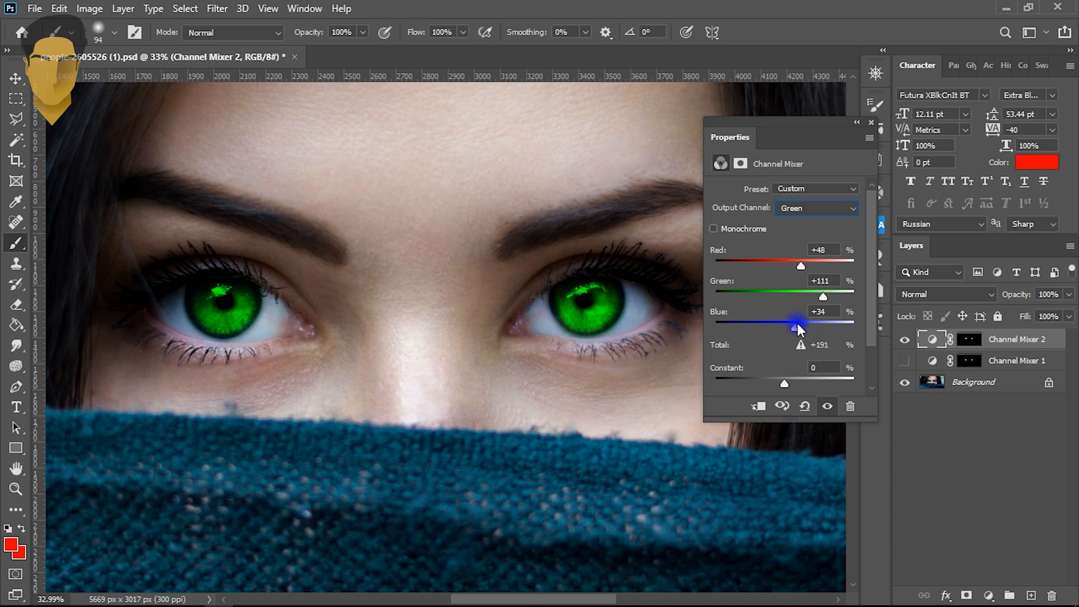
pyautogui.click(872, 124)
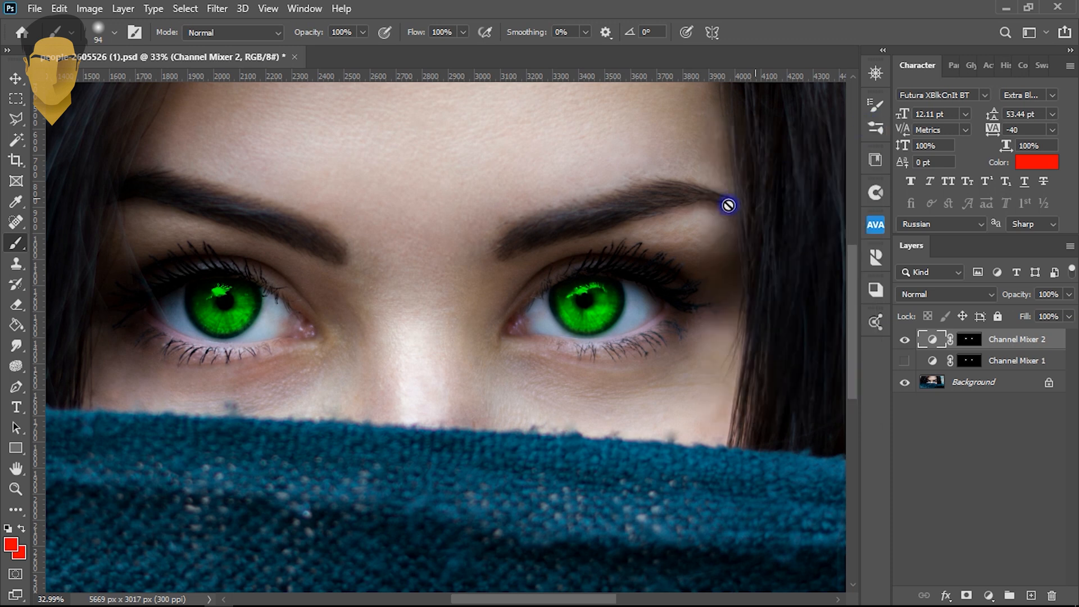
# Step: Lower the Channel Mixer 2 layer's opacity to 70%
pyautogui.scroll(-5, 463, 330)
pyautogui.scroll(-1, 467, 331)
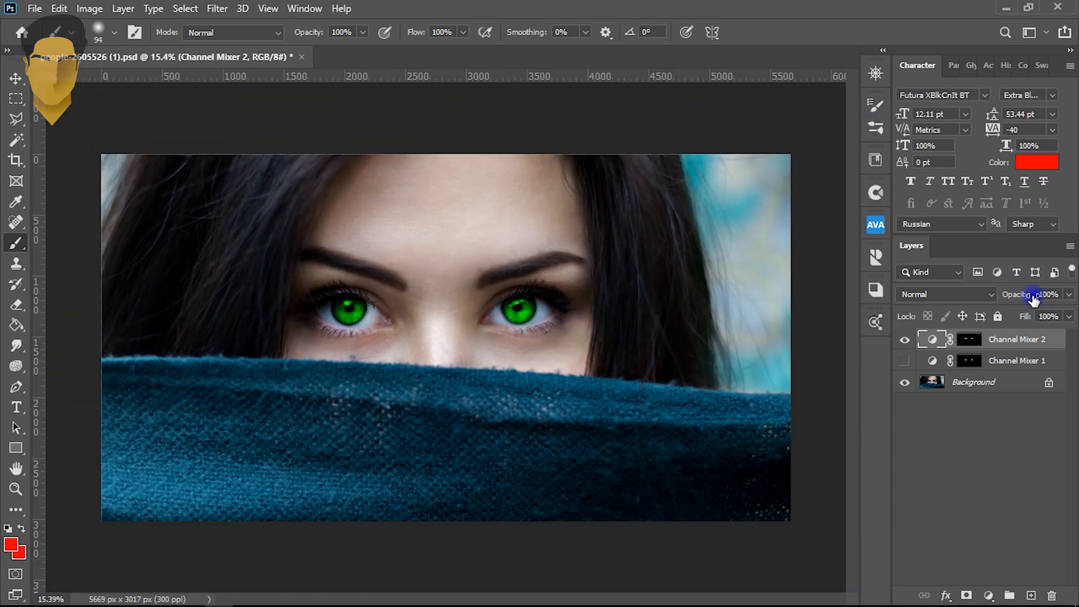
pyautogui.moveTo(1022, 298); pyautogui.dragTo(1004, 299)
# Step: Compare the green, blue and original eyes by toggling the visibility of the Channel Mixer 2 and Channel Mixer 1 layers
pyautogui.click(905, 341)
pyautogui.click(905, 341)
pyautogui.click(905, 340)
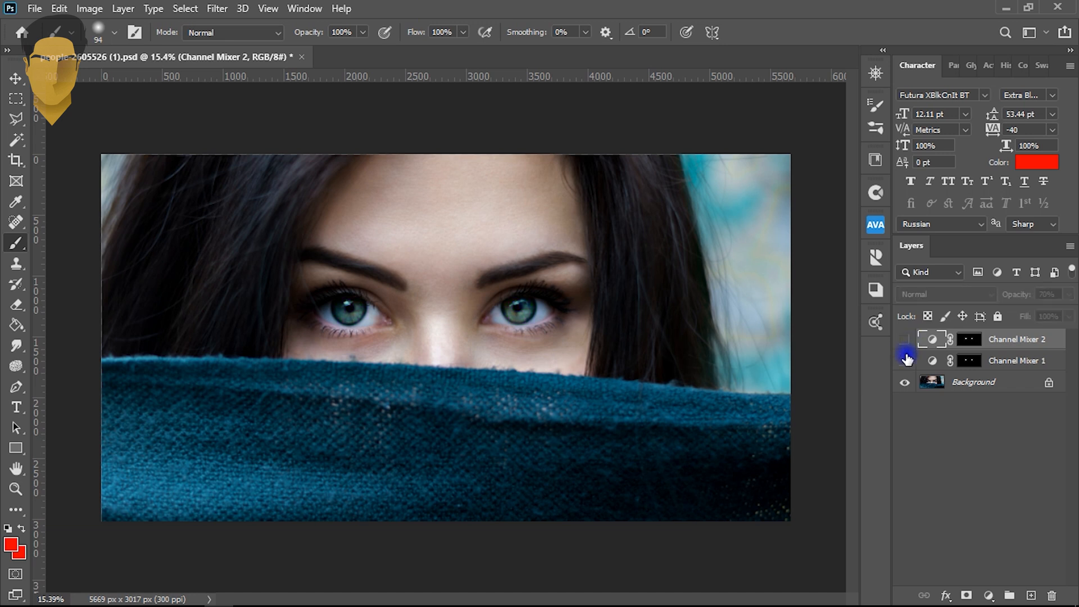
pyautogui.click(905, 360)
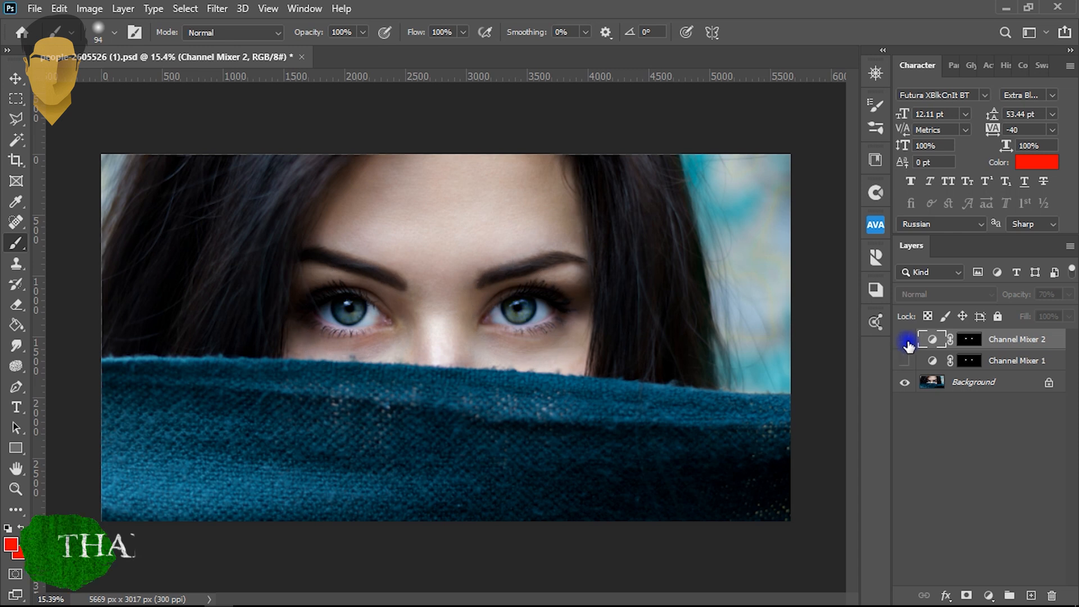
pyautogui.click(906, 340)
pyautogui.click(905, 341)
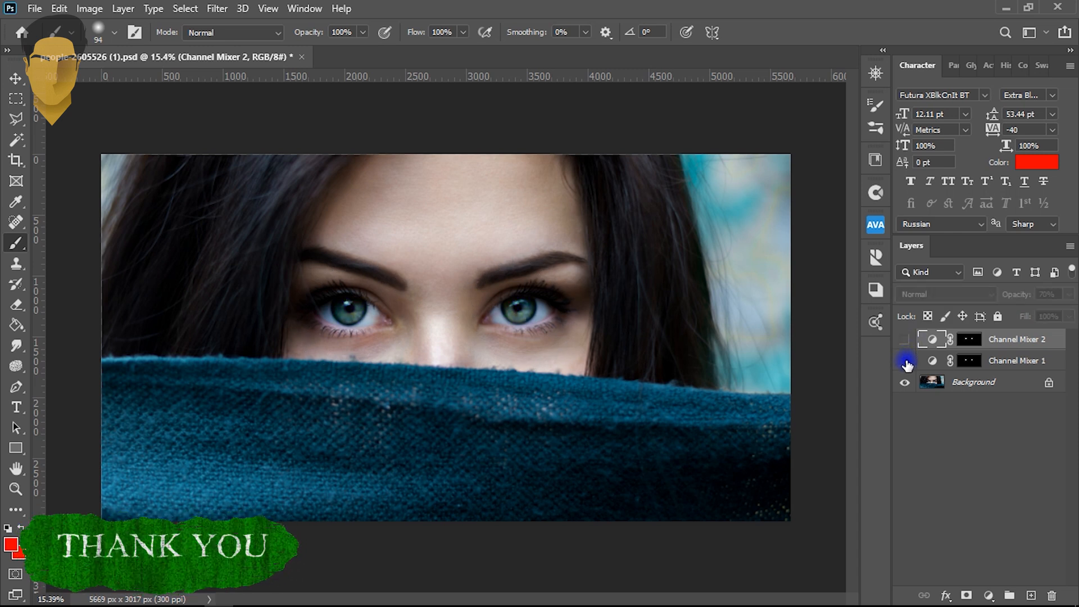
pyautogui.click(905, 360)
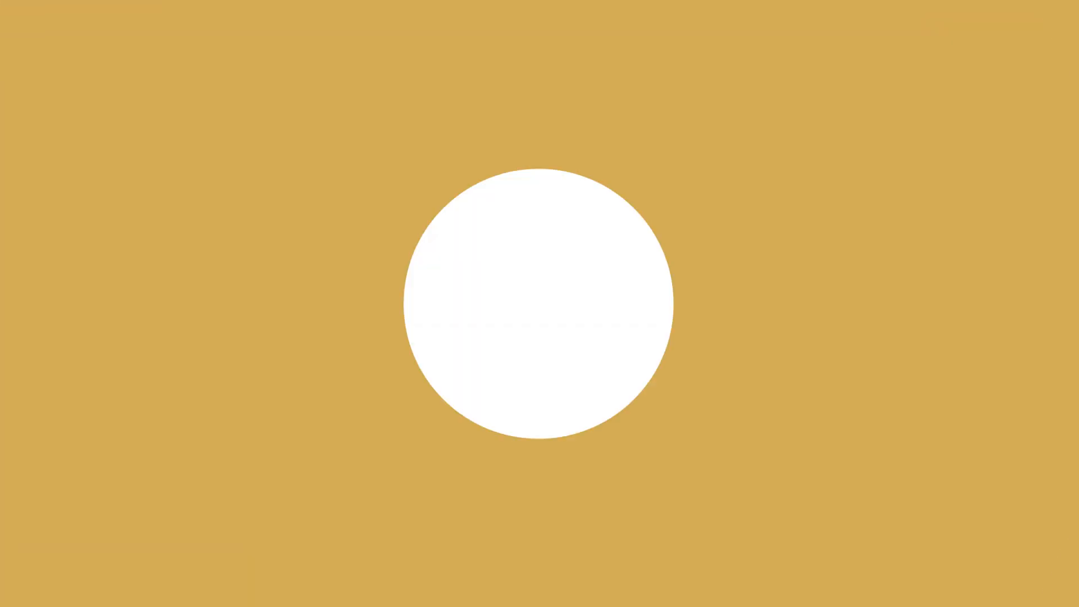